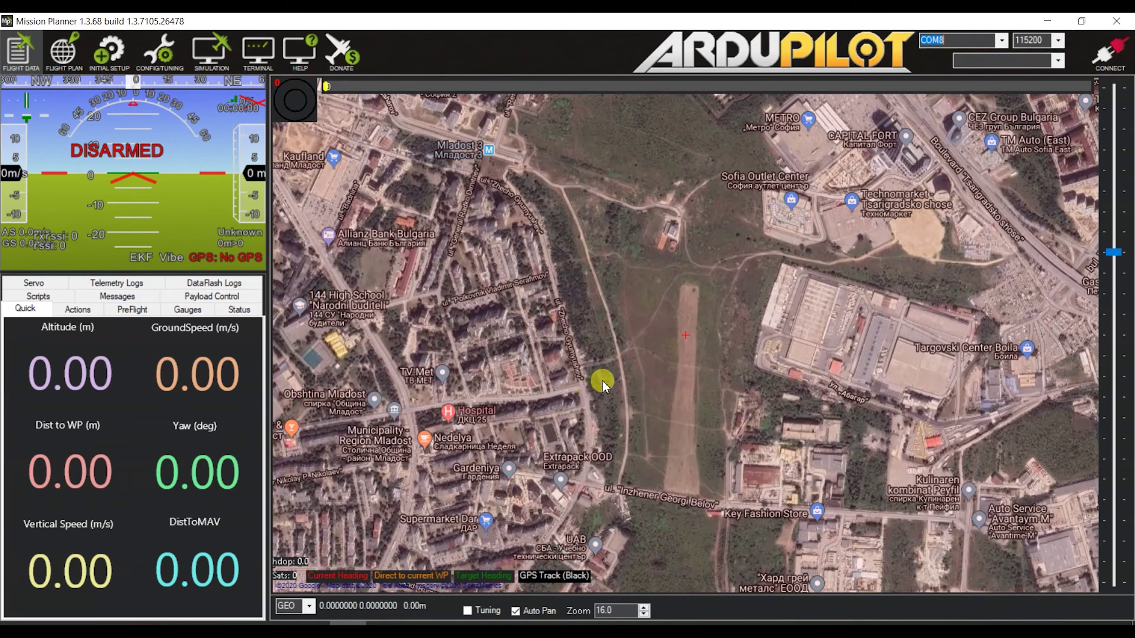
Step: Connect to the flight controller on COM8 at 115200 baud
click(770, 187)
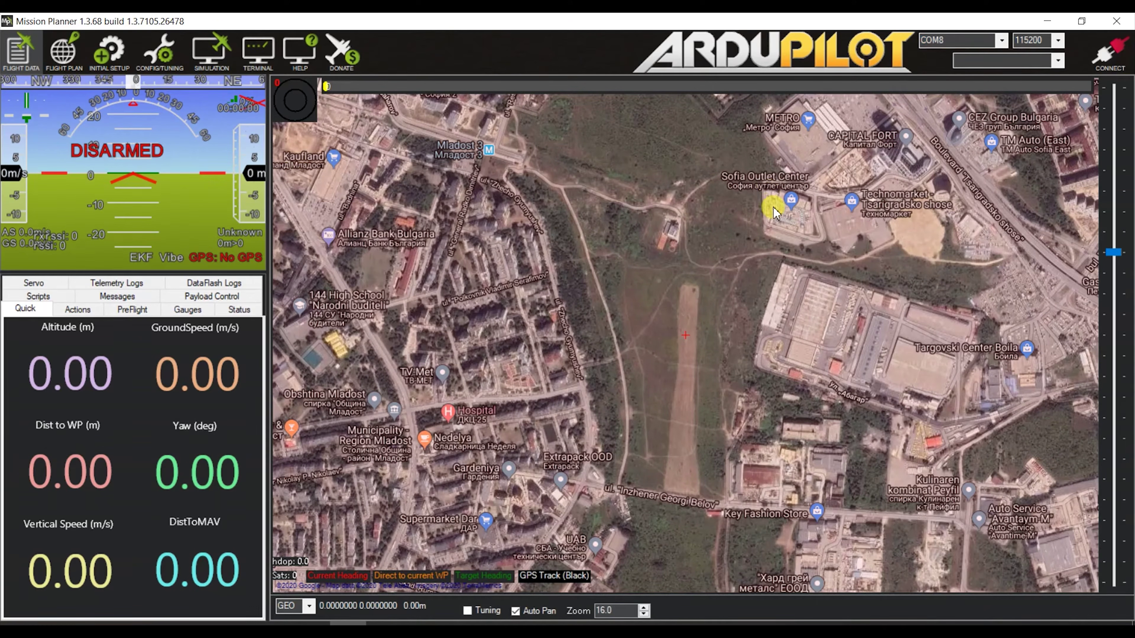
click(1002, 41)
click(1001, 41)
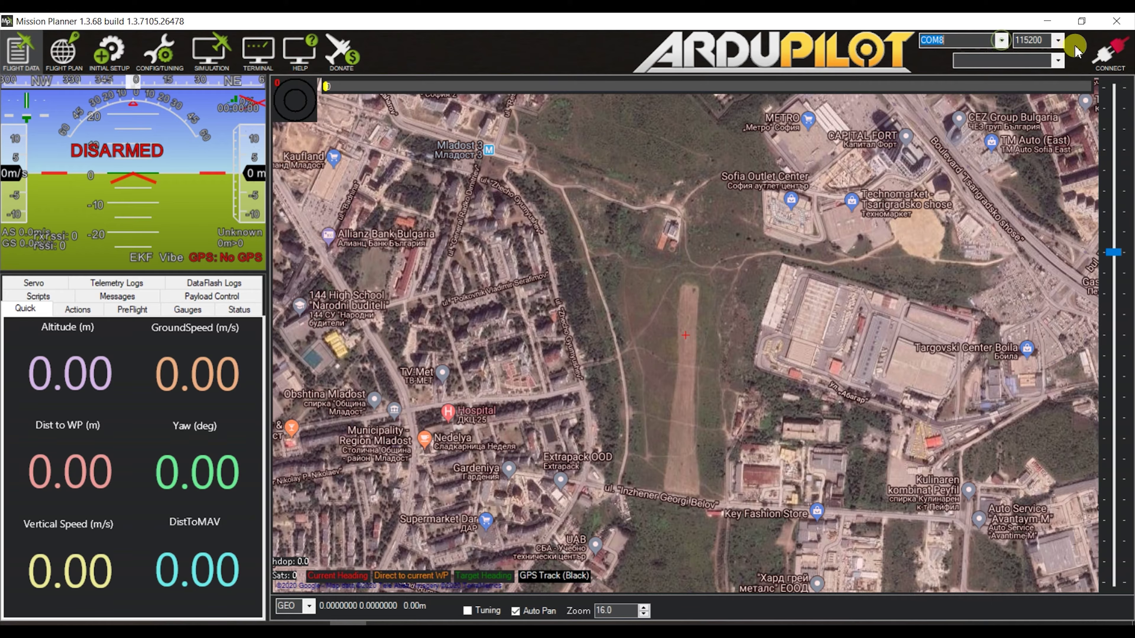
click(1109, 50)
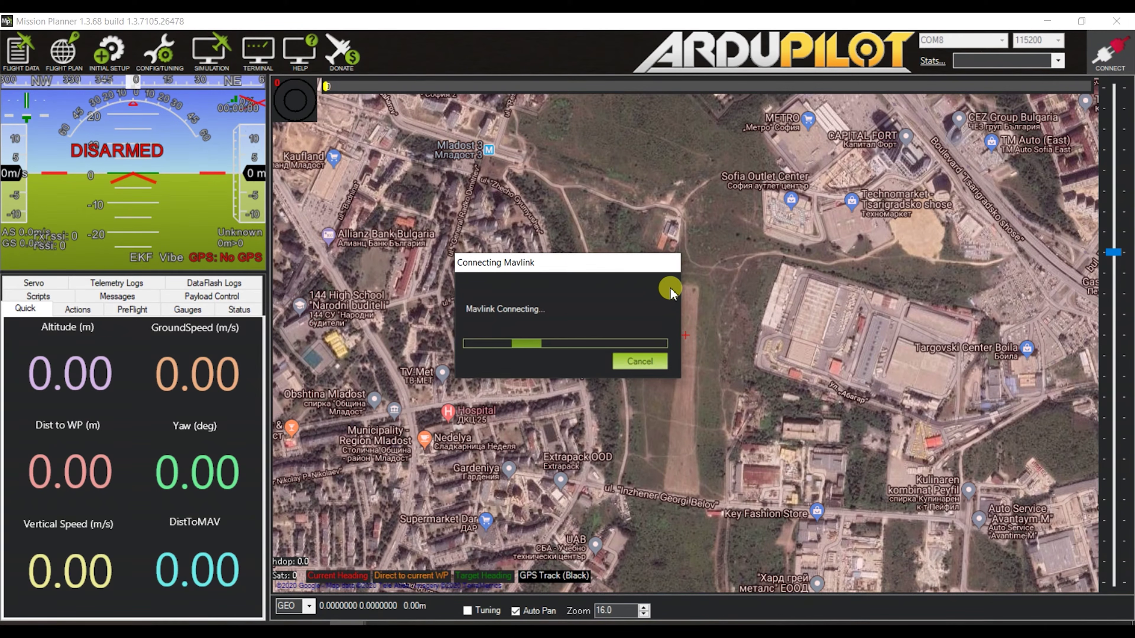
click(635, 357)
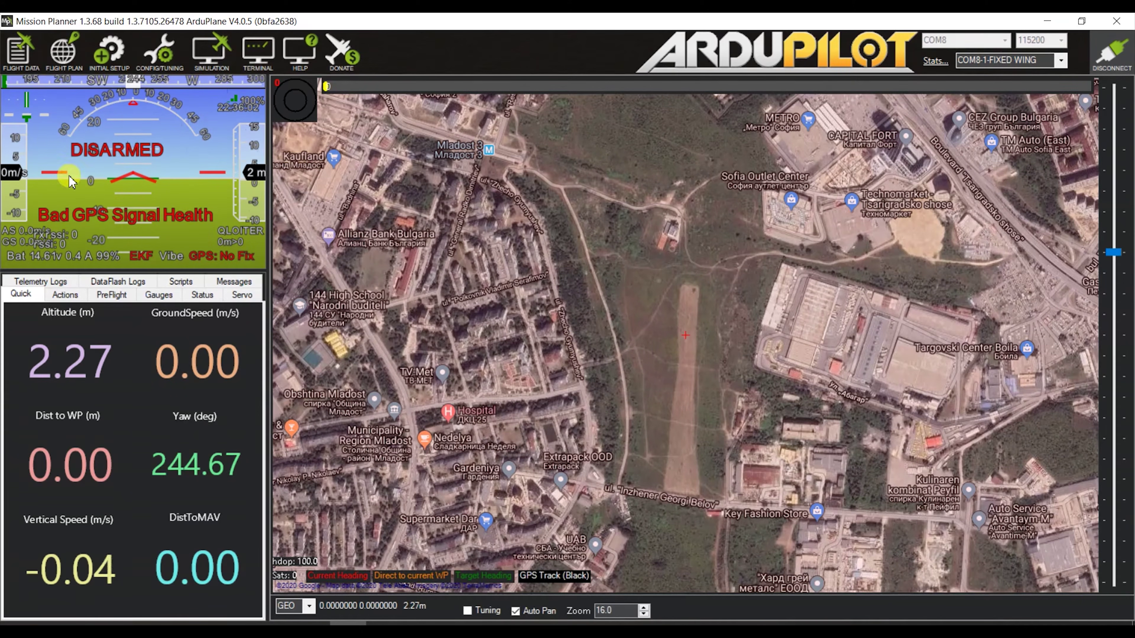
Step: Open the accelerometer calibration page of the mandatory hardware setup
click(118, 68)
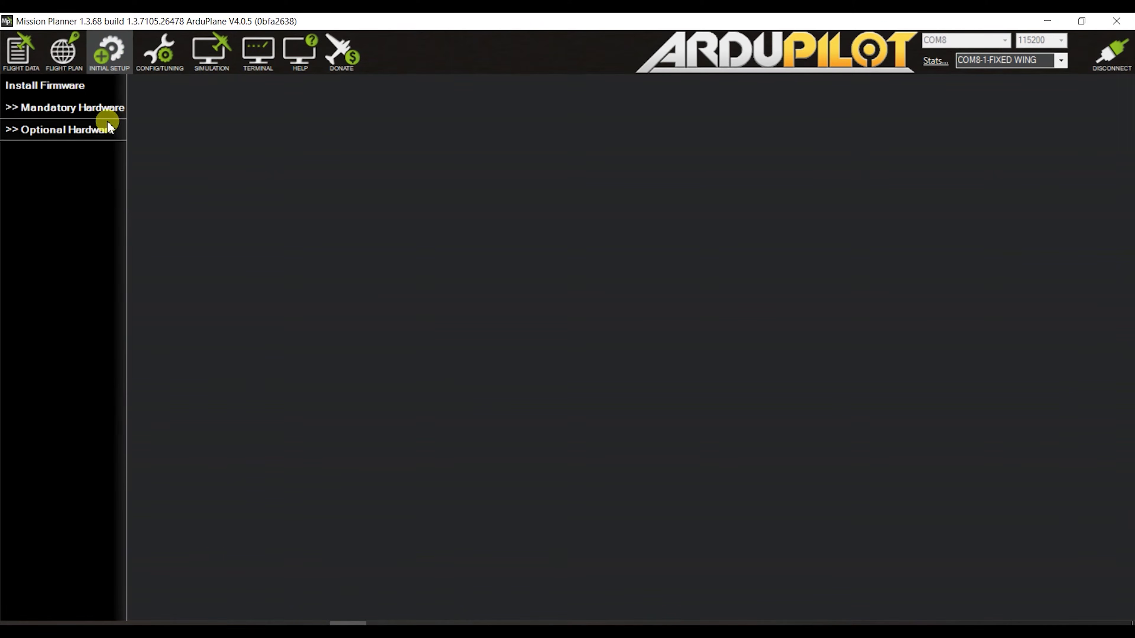
click(82, 112)
click(68, 129)
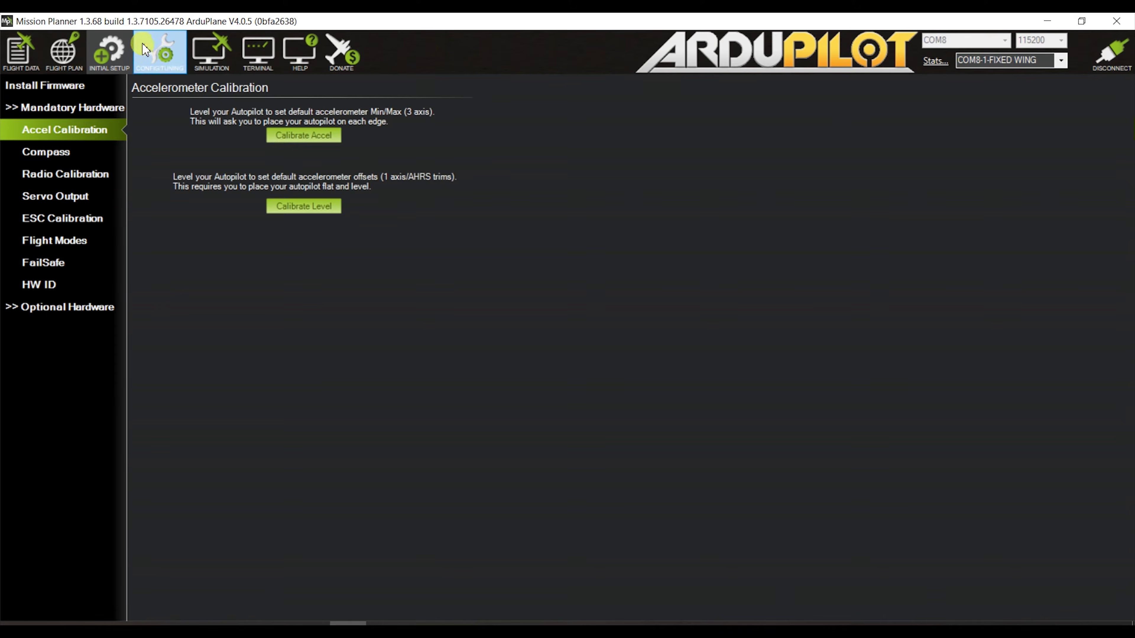
Step: Open the Full Parameter Tree in the configuration section and expand the Q parameter group
click(154, 51)
click(94, 174)
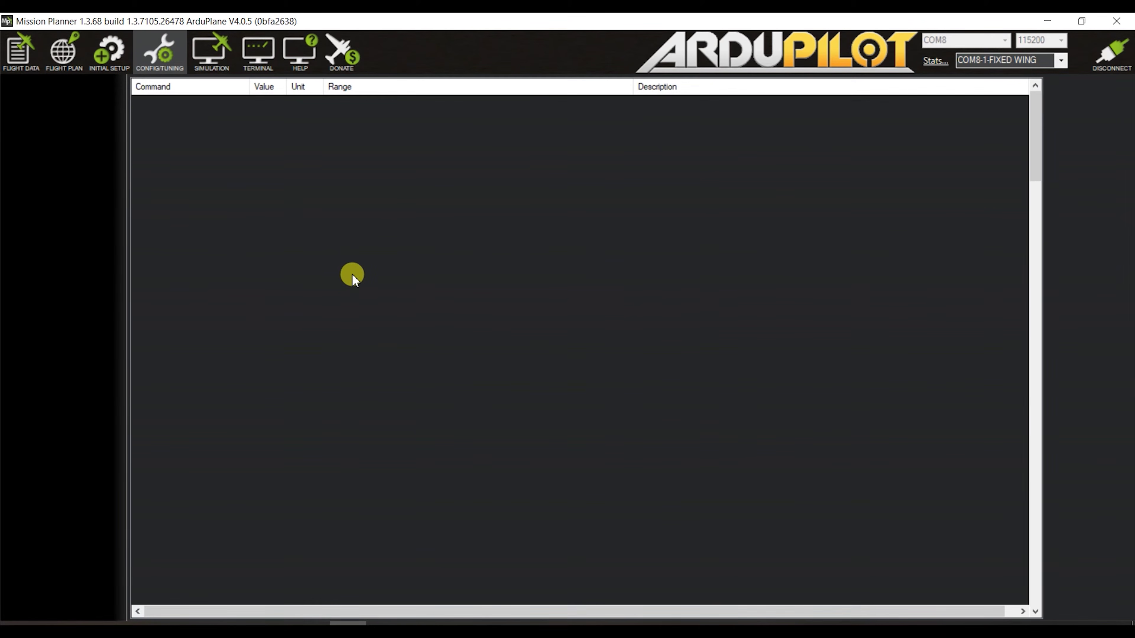
scroll(285, 338, down, 15)
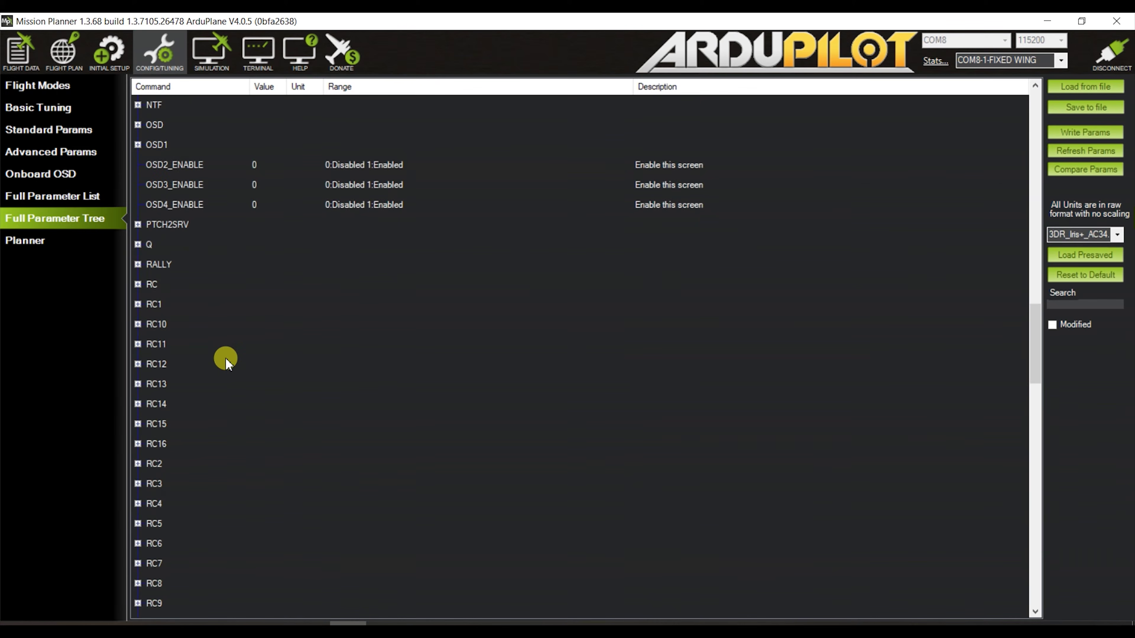
click(149, 243)
scroll(167, 243, up, 2)
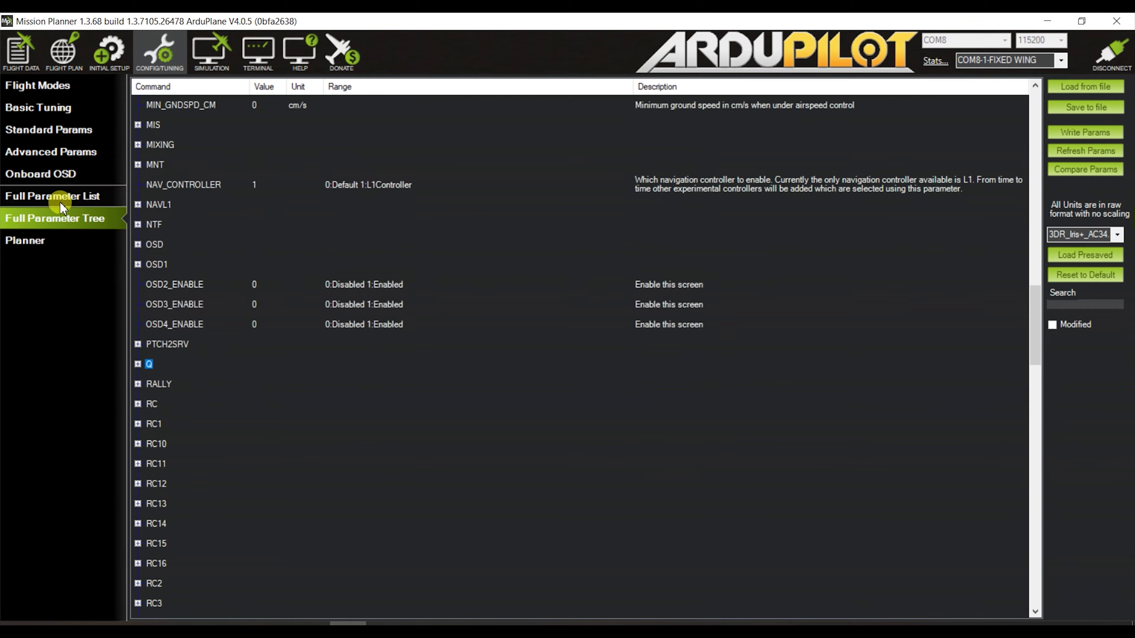
scroll(202, 333, down, 2)
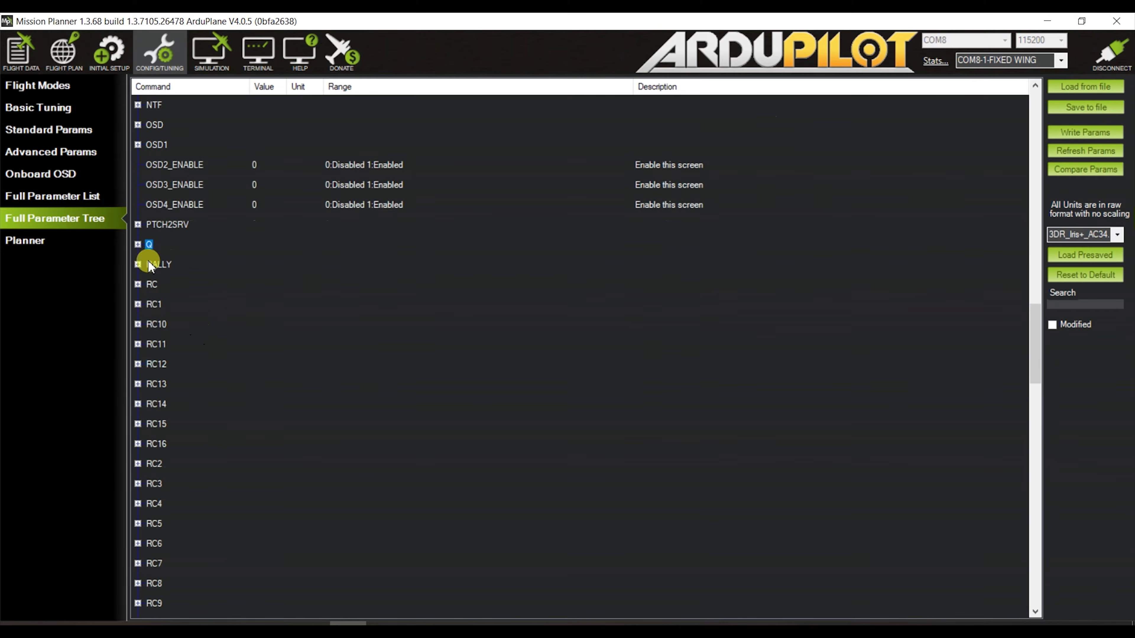
click(137, 245)
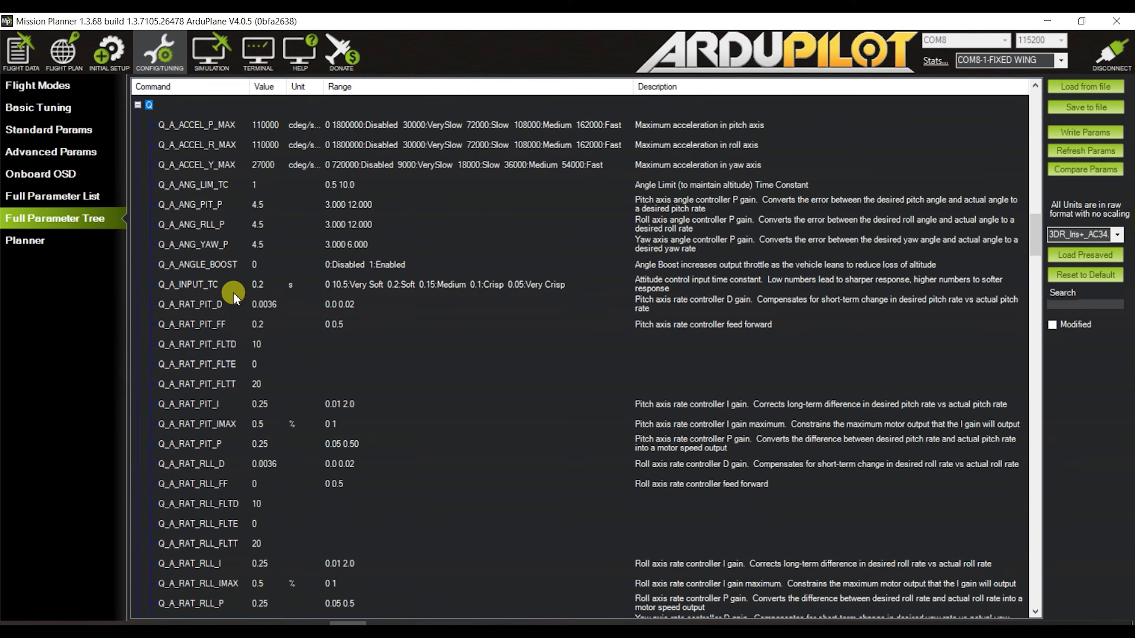
Step: Examine the QuadPlane parameters from the Q_A rate gains through Q_ENABLE, Q_FRAME_CLASS and Q_FRAME_TYPE
scroll(231, 278, down, 1)
scroll(232, 281, down, 1)
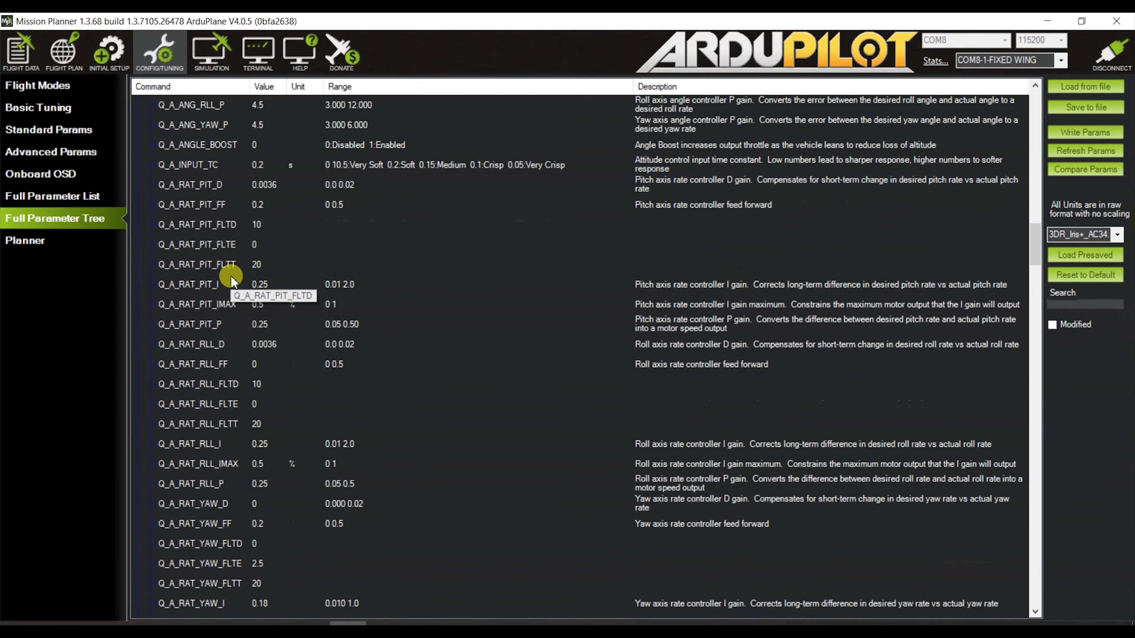
scroll(231, 280, down, 1)
scroll(231, 281, down, 3)
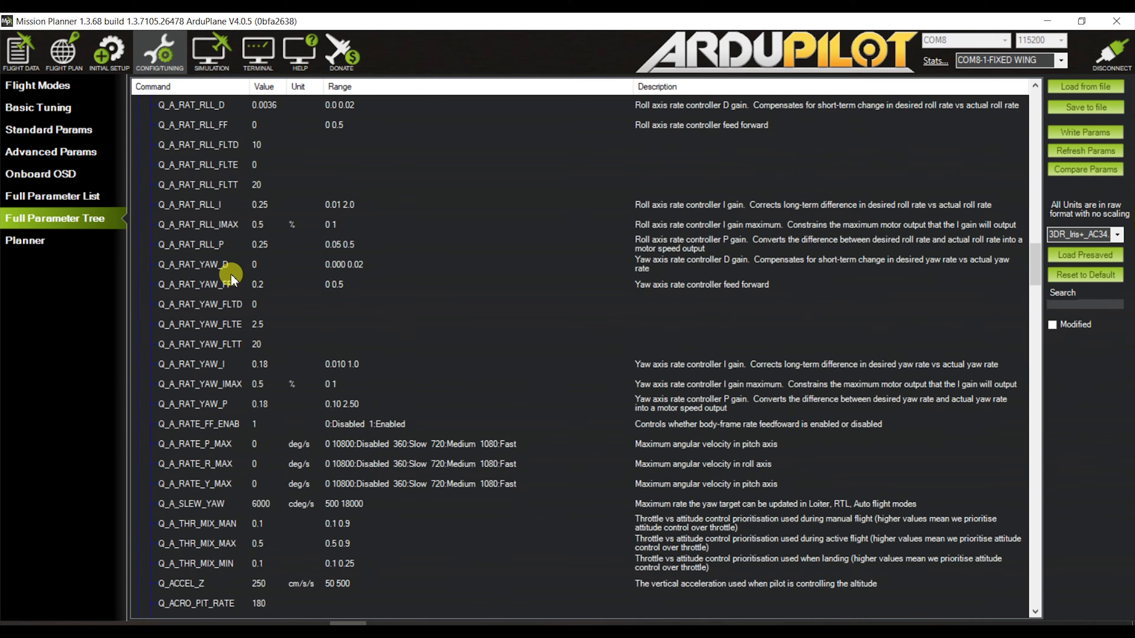
scroll(232, 278, down, 1)
scroll(231, 278, down, 1)
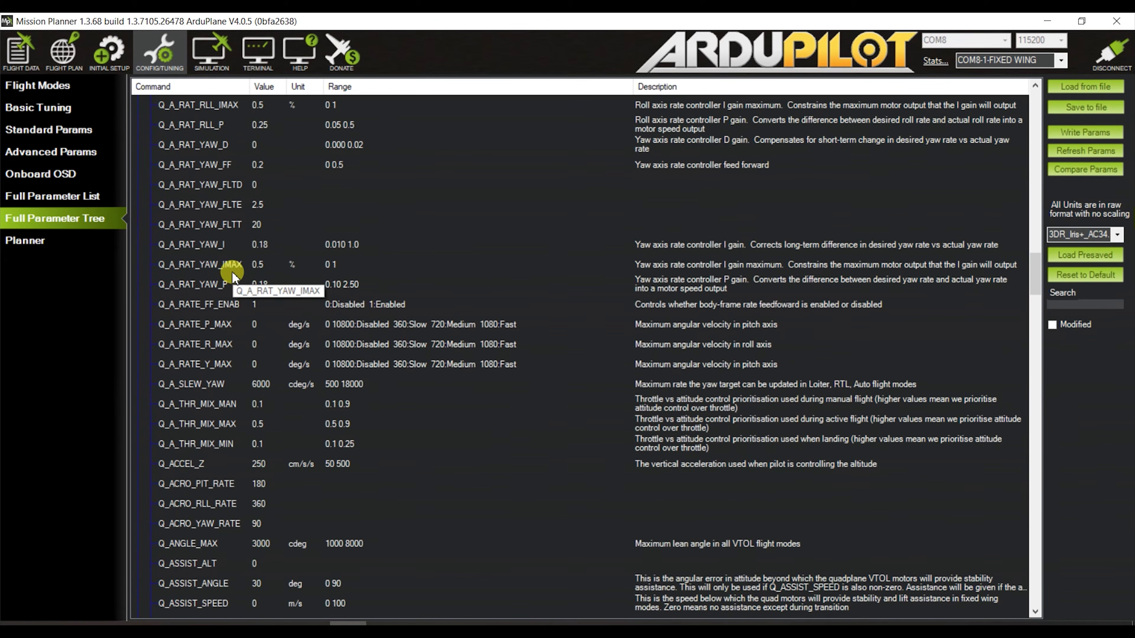
scroll(233, 276, down, 2)
scroll(232, 274, down, 1)
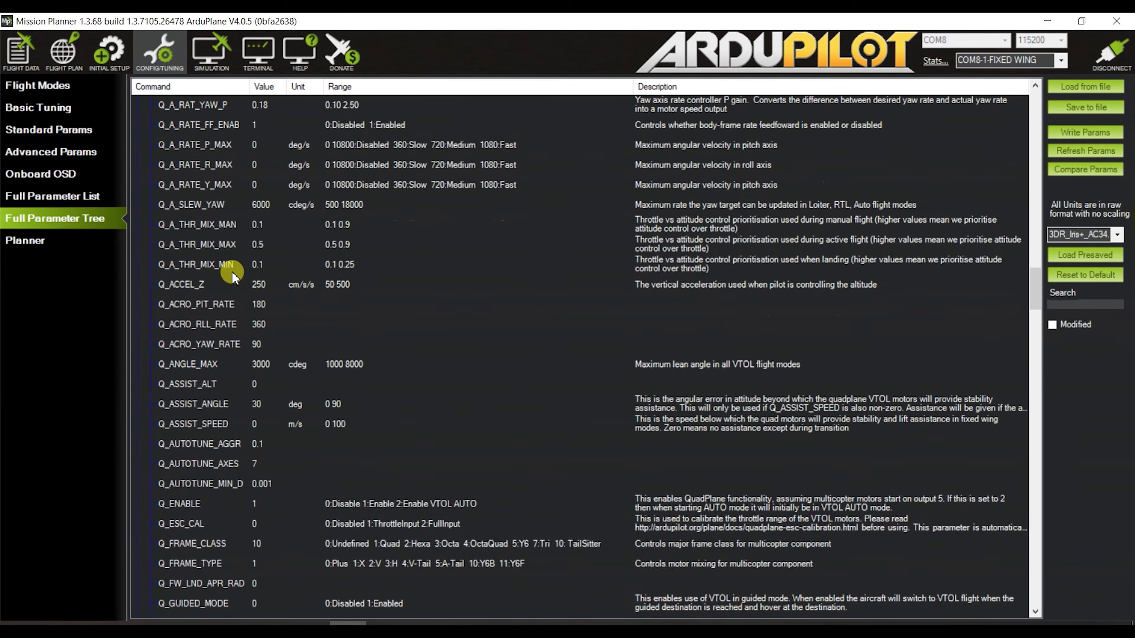
scroll(231, 272, down, 1)
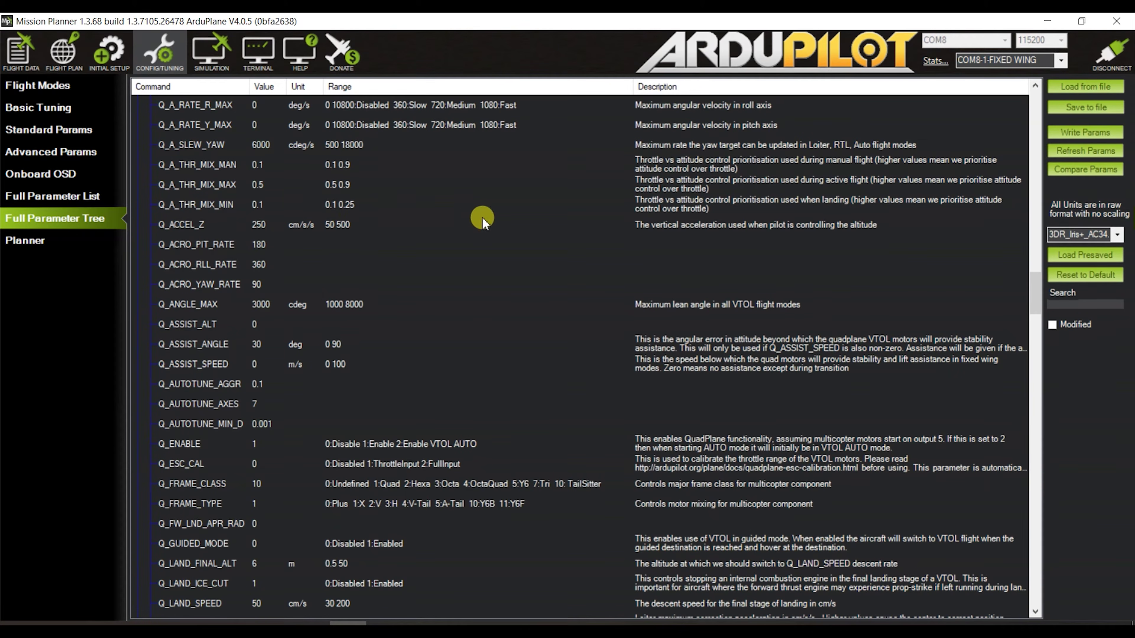
scroll(493, 222, down, 1)
scroll(492, 218, up, 5)
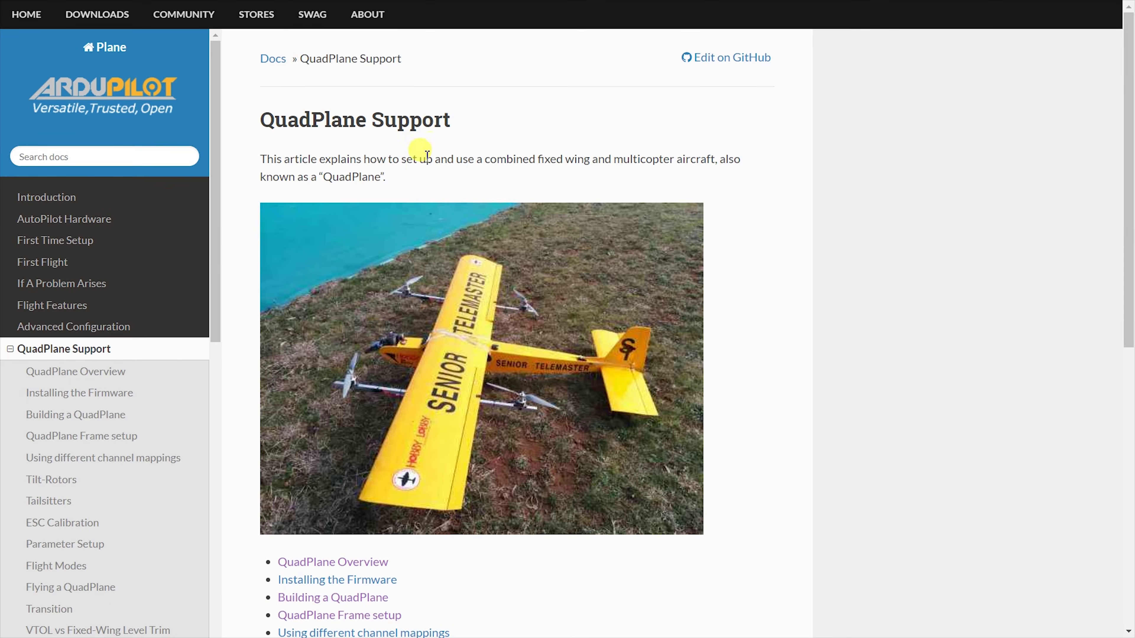
Step: Switch to the ArduPilot QuadPlane Support documentation and read the motor ordering on the QuadPlane Frame setup page
scroll(418, 179, down, 5)
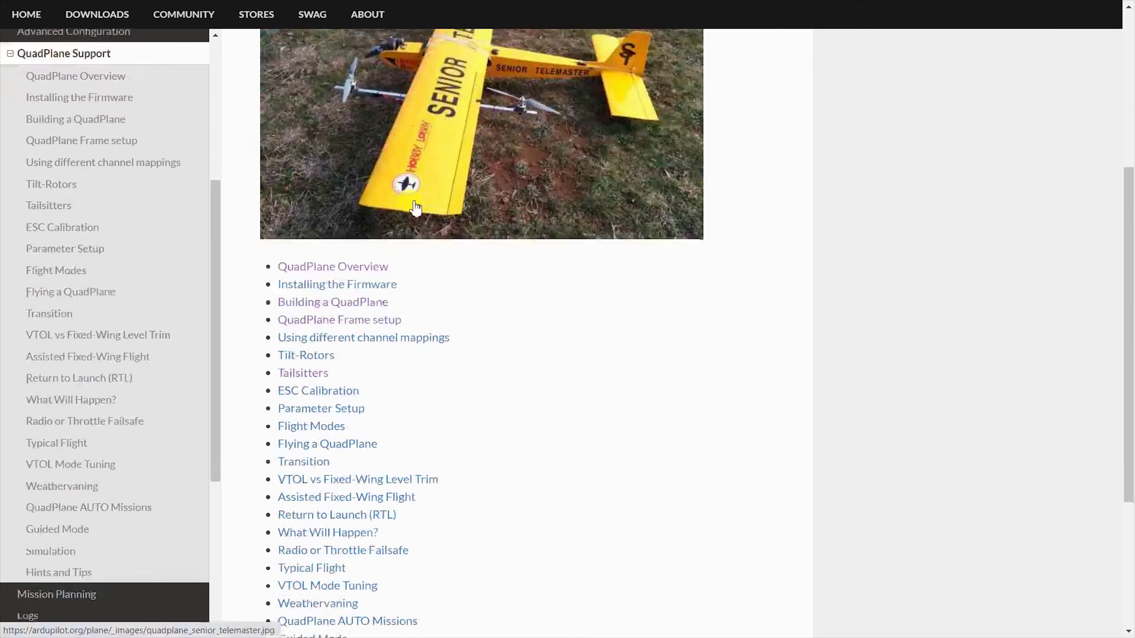
click(325, 320)
scroll(507, 266, down, 10)
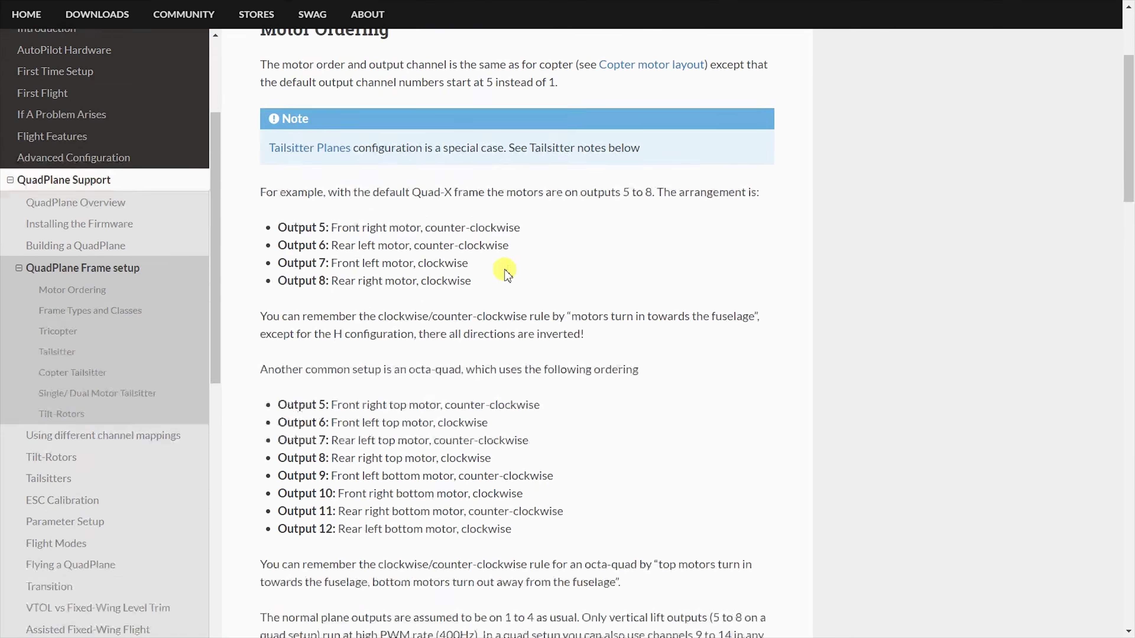
scroll(348, 251, down, 8)
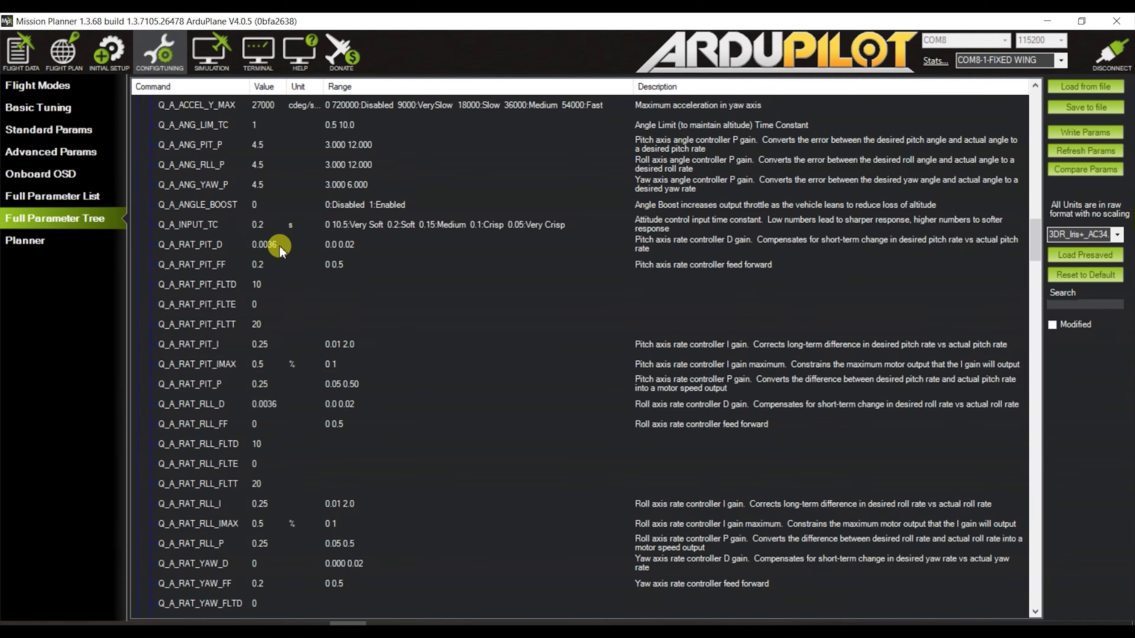
Step: Return to Mission Planner and check Q_ENABLE, Q_FRAME_CLASS and Q_FRAME_TYPE in the Q parameter group
scroll(279, 250, down, 8)
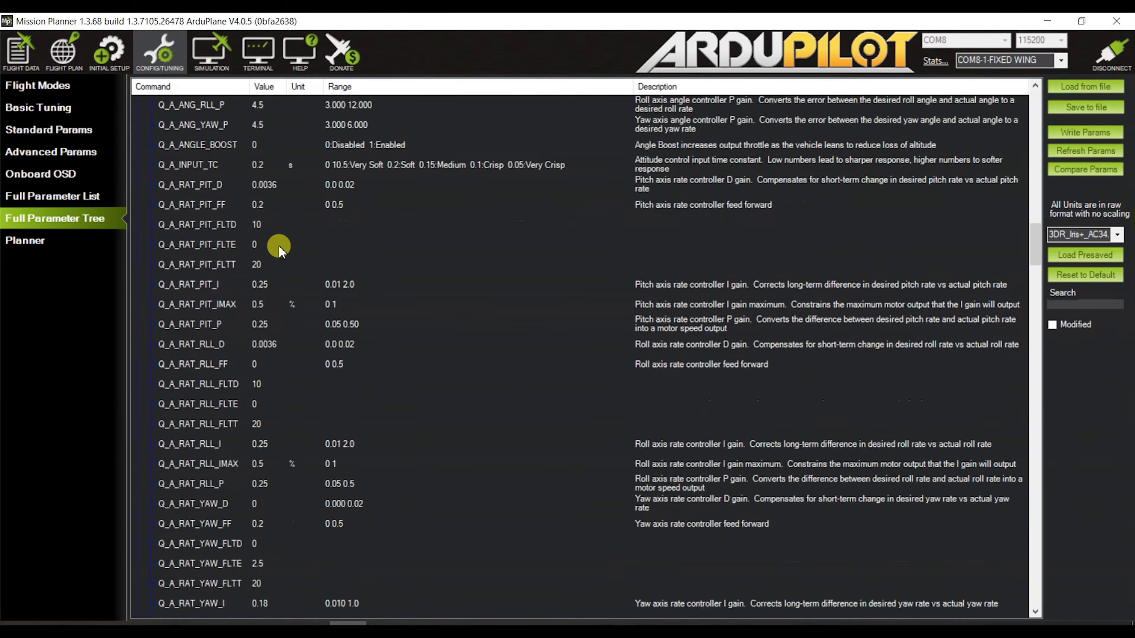
scroll(279, 250, down, 2)
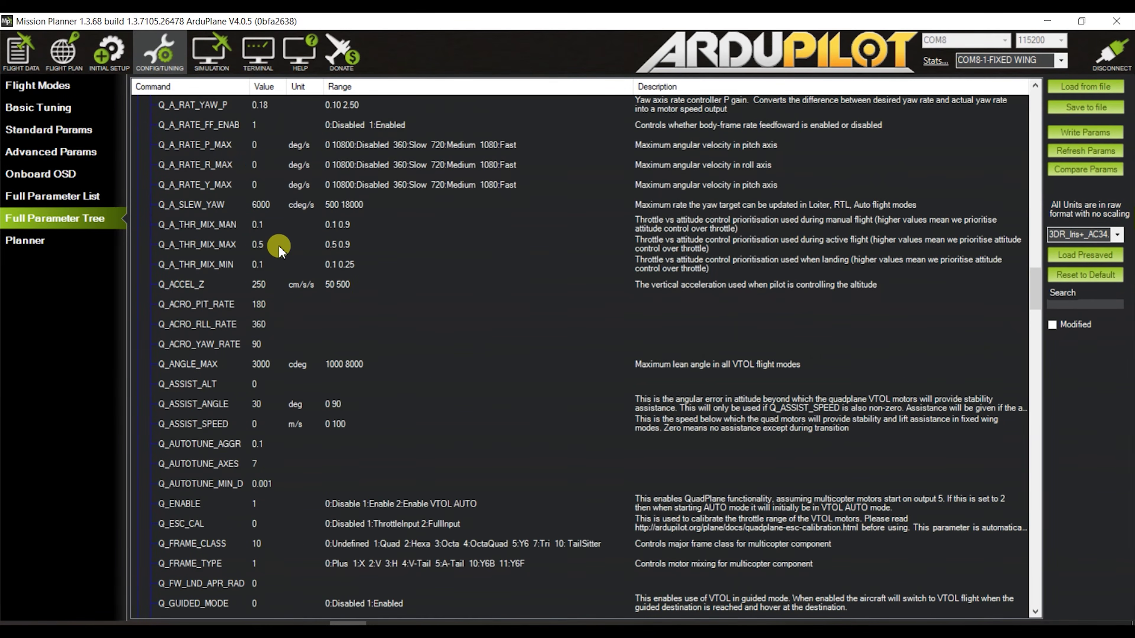
scroll(279, 250, down, 3)
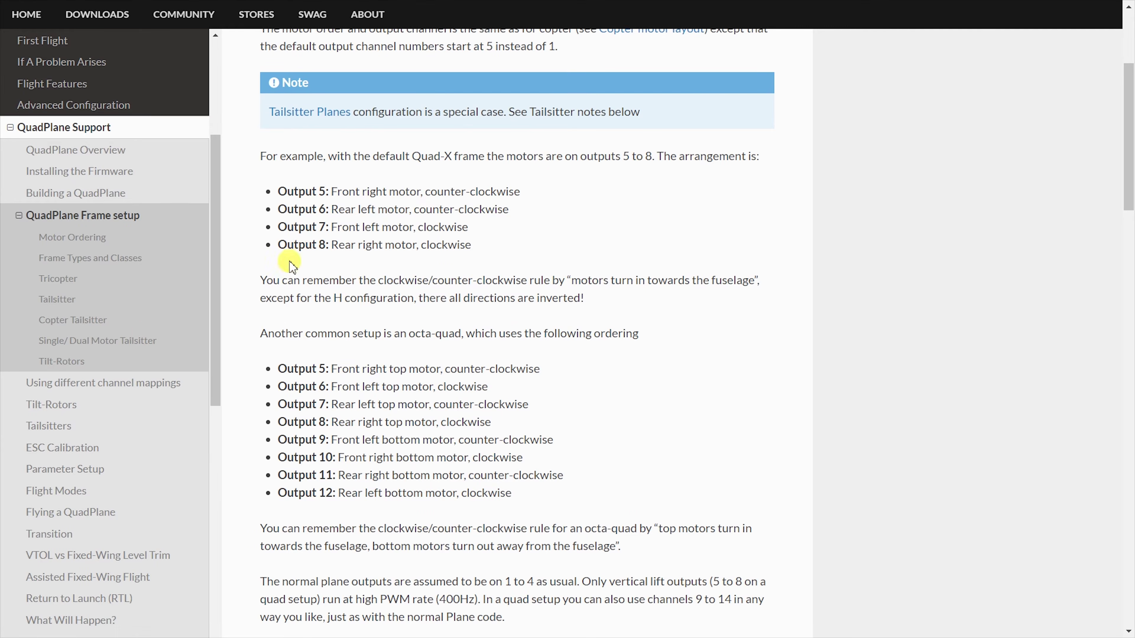
Step: Switch back to the ArduPilot documentation and examine the Tailsitters page's configuration notes, supported frame combinations and motor layouts
click(40, 426)
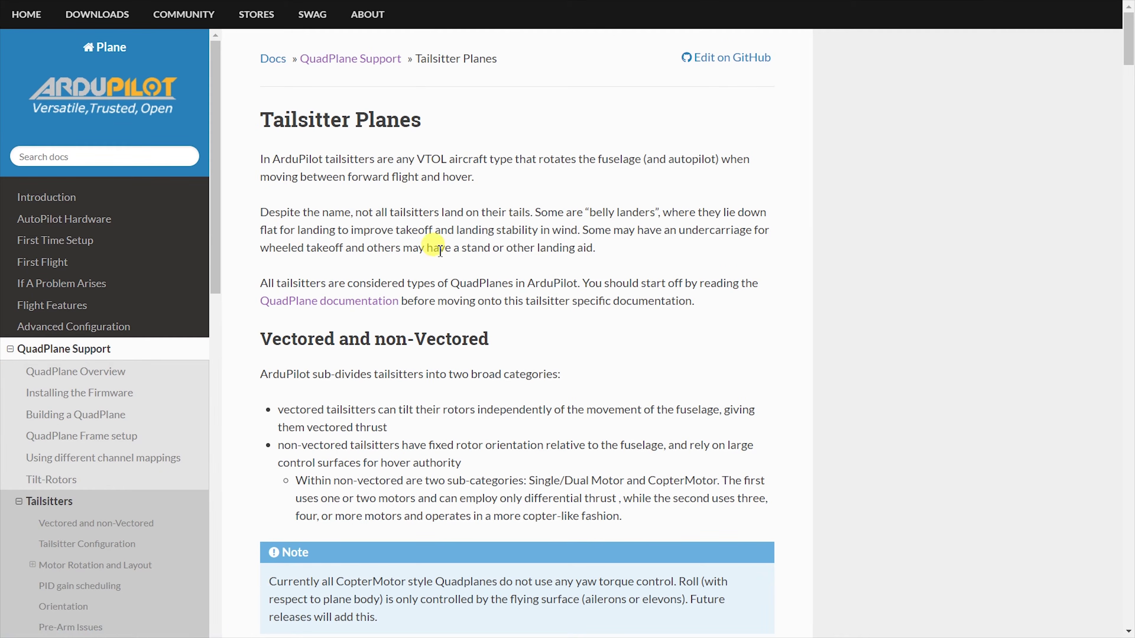
scroll(440, 249, down, 3)
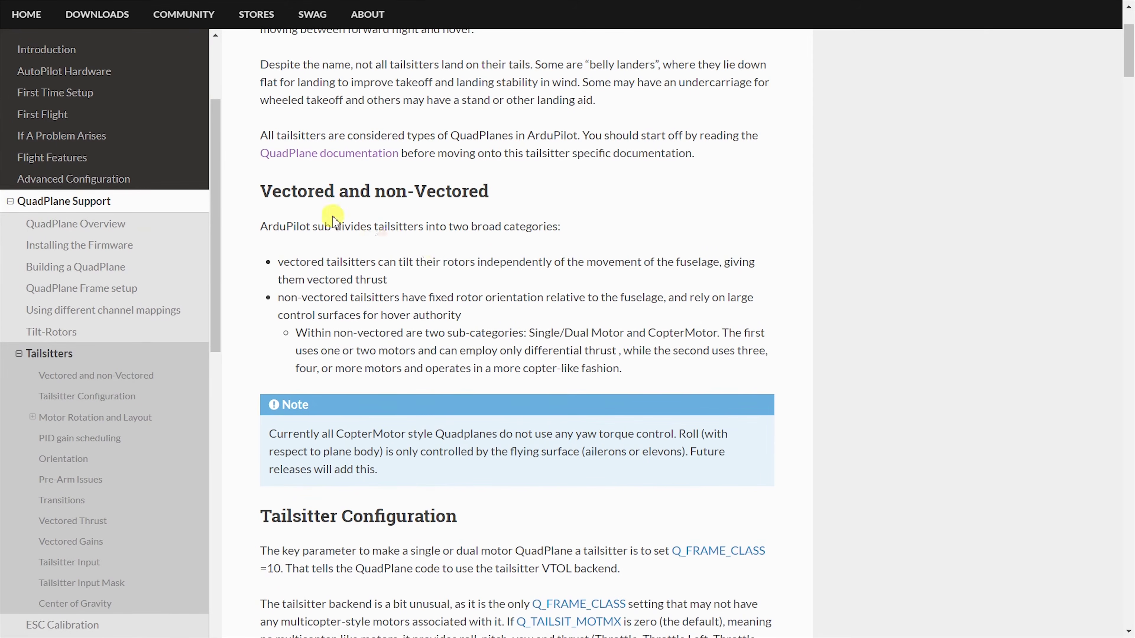
scroll(442, 243, down, 6)
scroll(423, 260, down, 6)
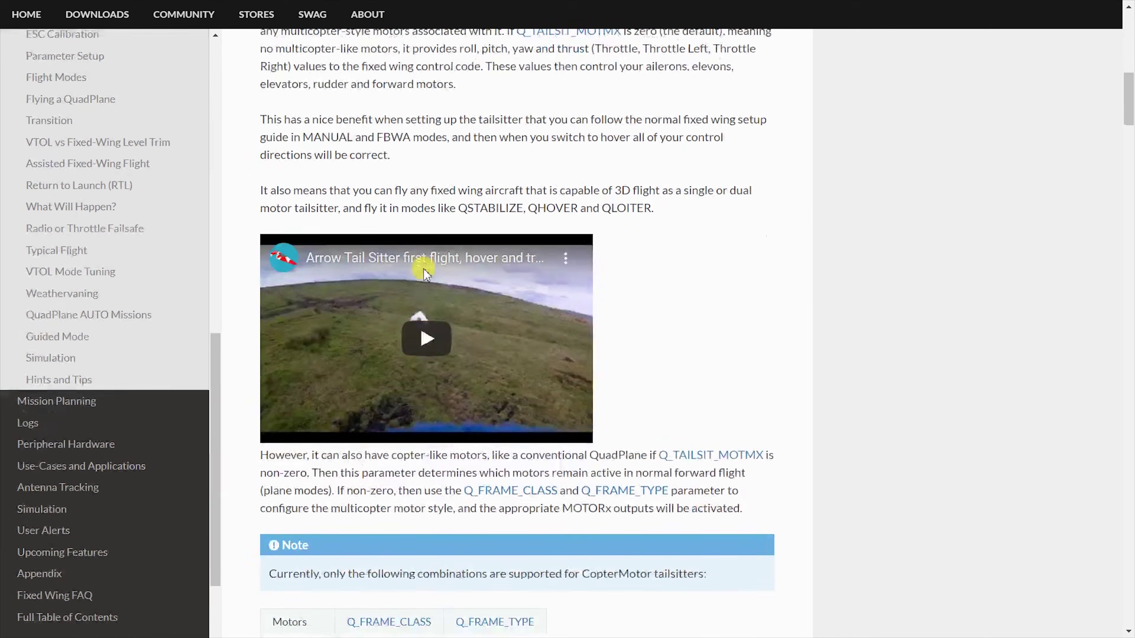
scroll(430, 331, down, 9)
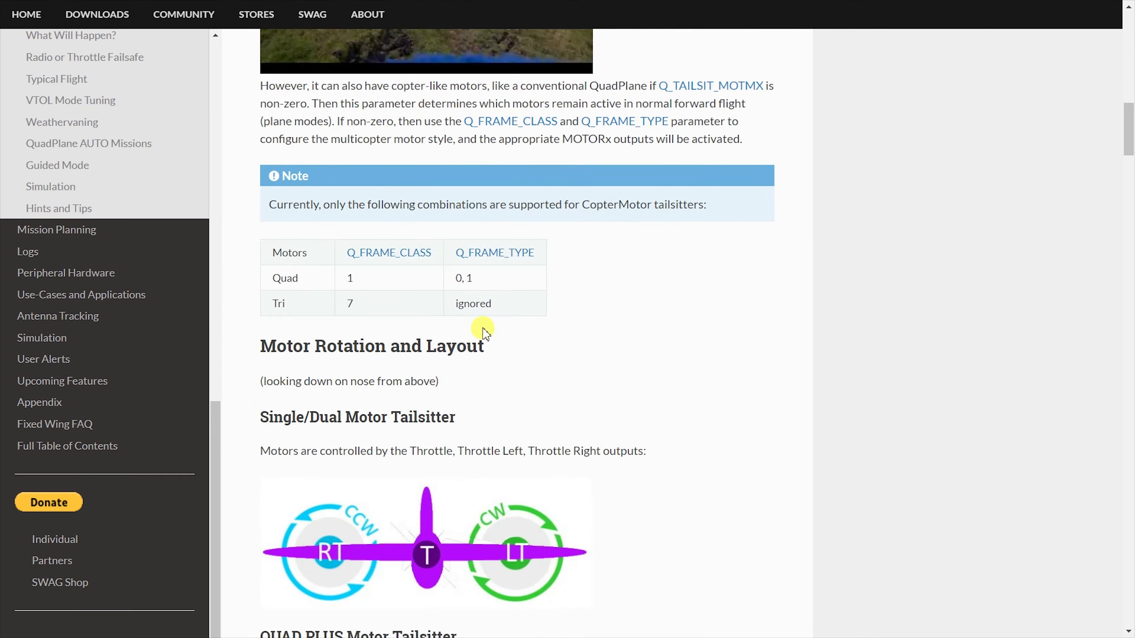
scroll(487, 330, down, 4)
scroll(464, 326, down, 14)
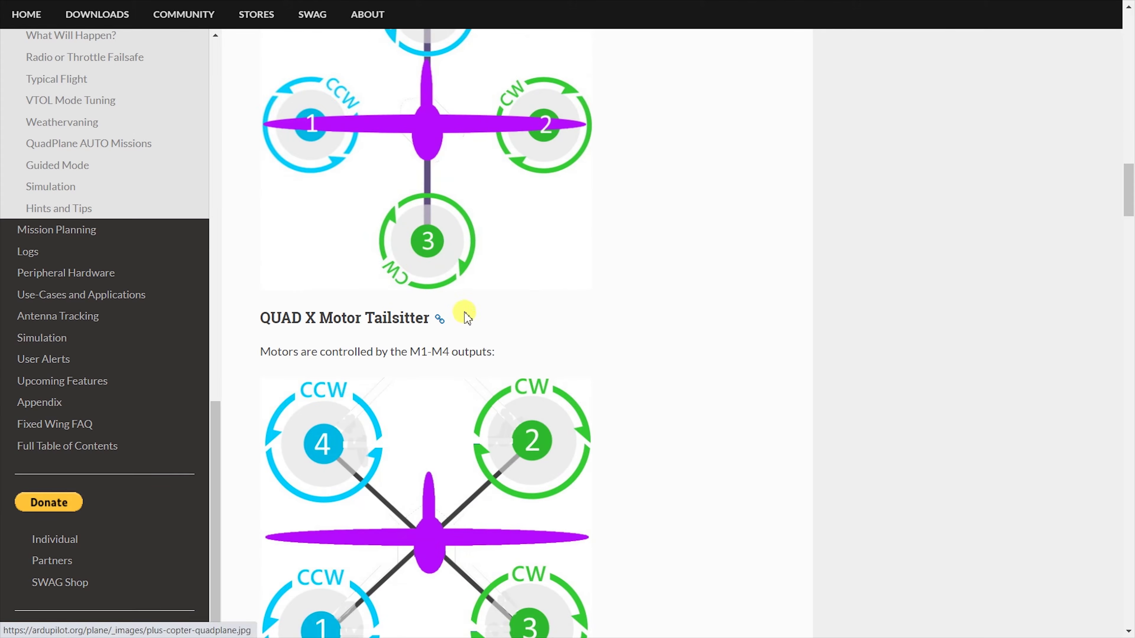
scroll(464, 315, down, 4)
scroll(463, 313, up, 20)
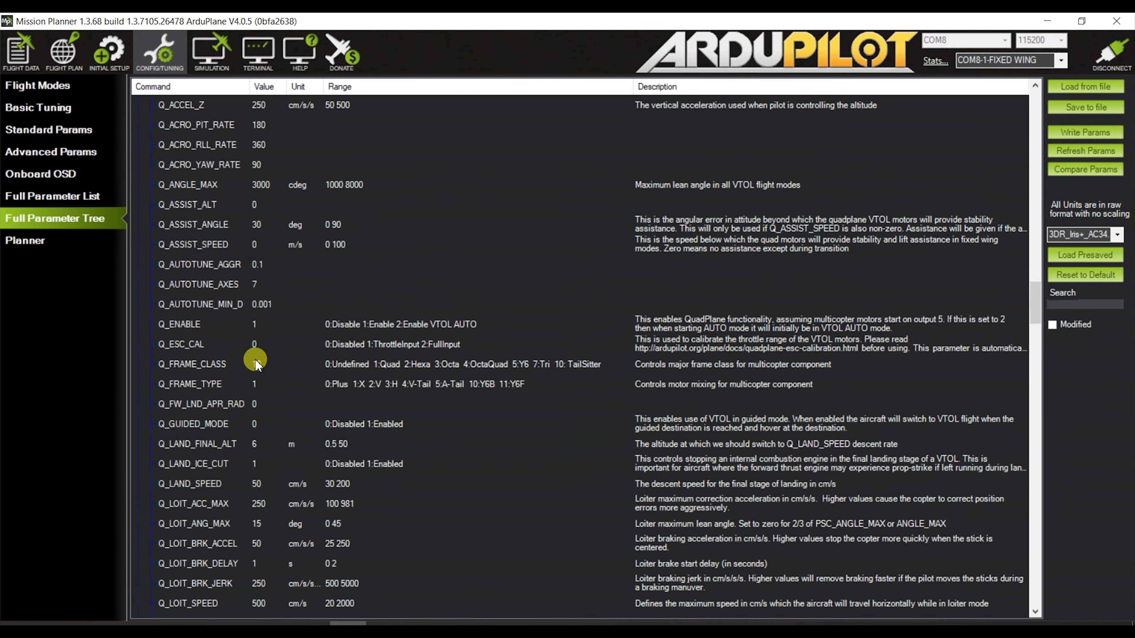
Step: Switch back to Mission Planner and examine Q_TAILSIT_ANGLE and its description, followed by the remaining tailsitter, tilt and transition parameters
scroll(231, 363, down, 7)
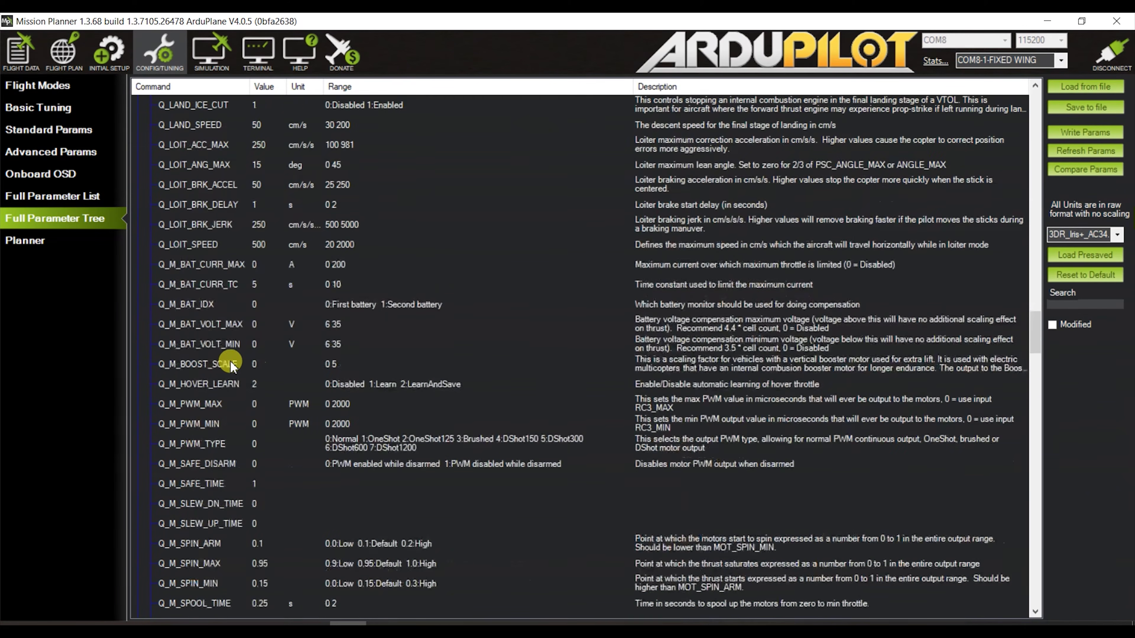
scroll(230, 363, down, 8)
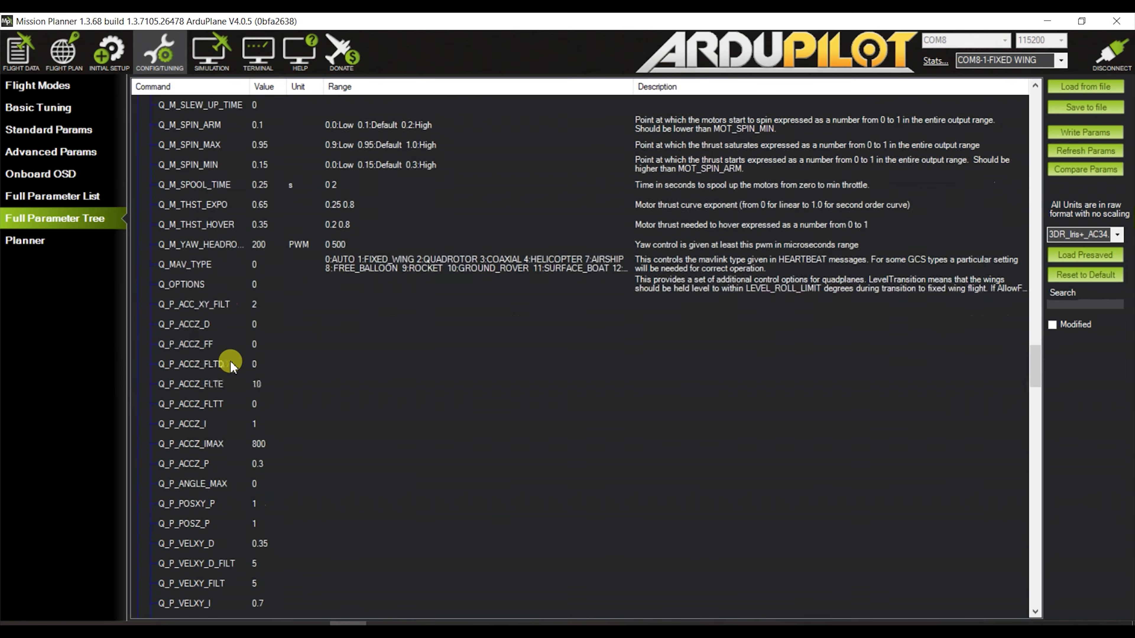
scroll(231, 364, down, 4)
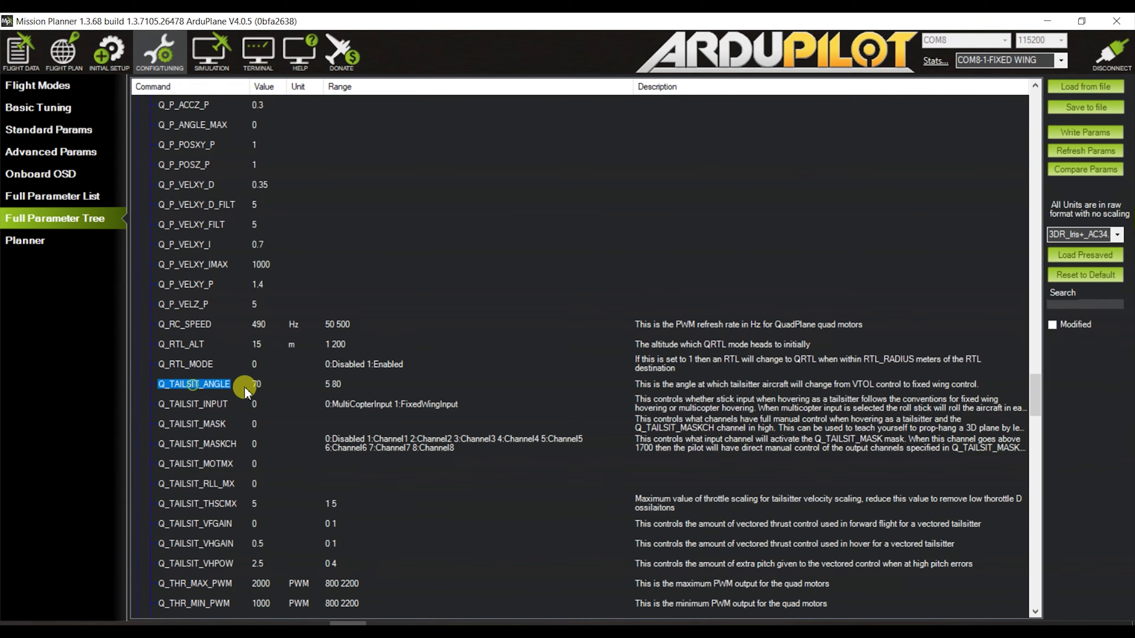
click(692, 384)
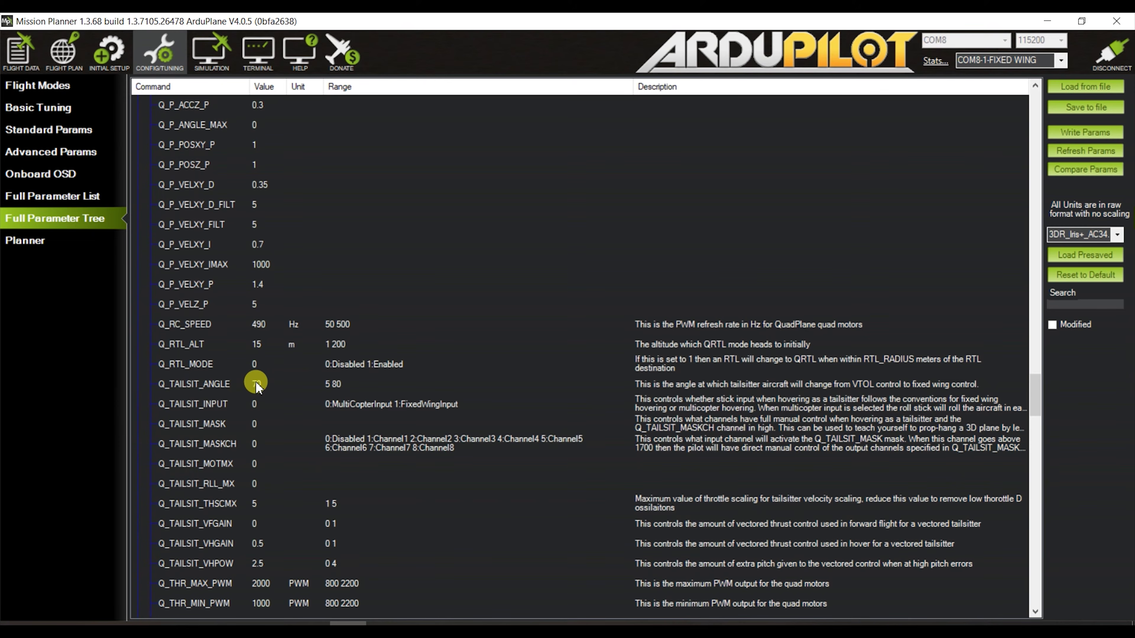
scroll(256, 384, down, 8)
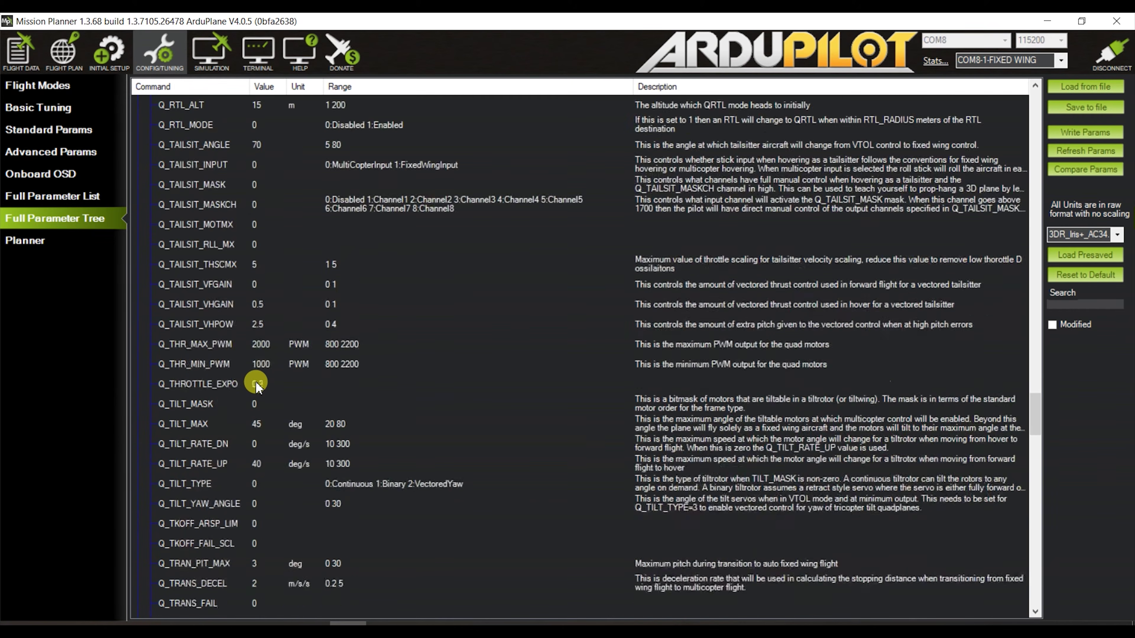
scroll(255, 384, down, 1)
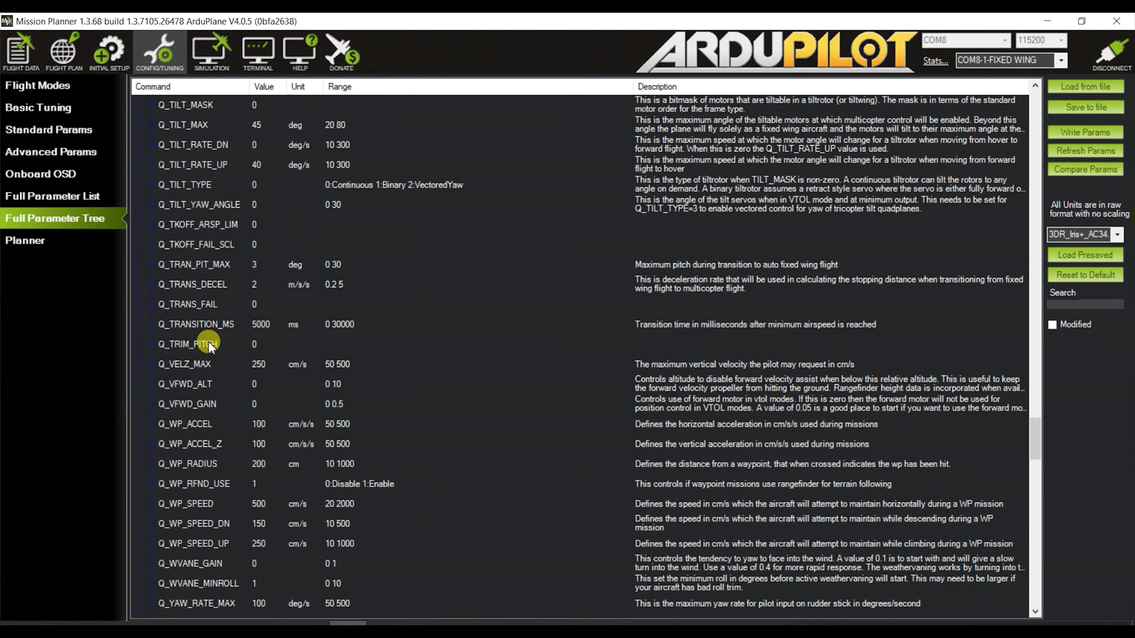
Step: Examine Q_TRANSITION_MS and Q_TRIM_PITCH, and look back over the tilt and tailsitter parameters listed above them
click(213, 317)
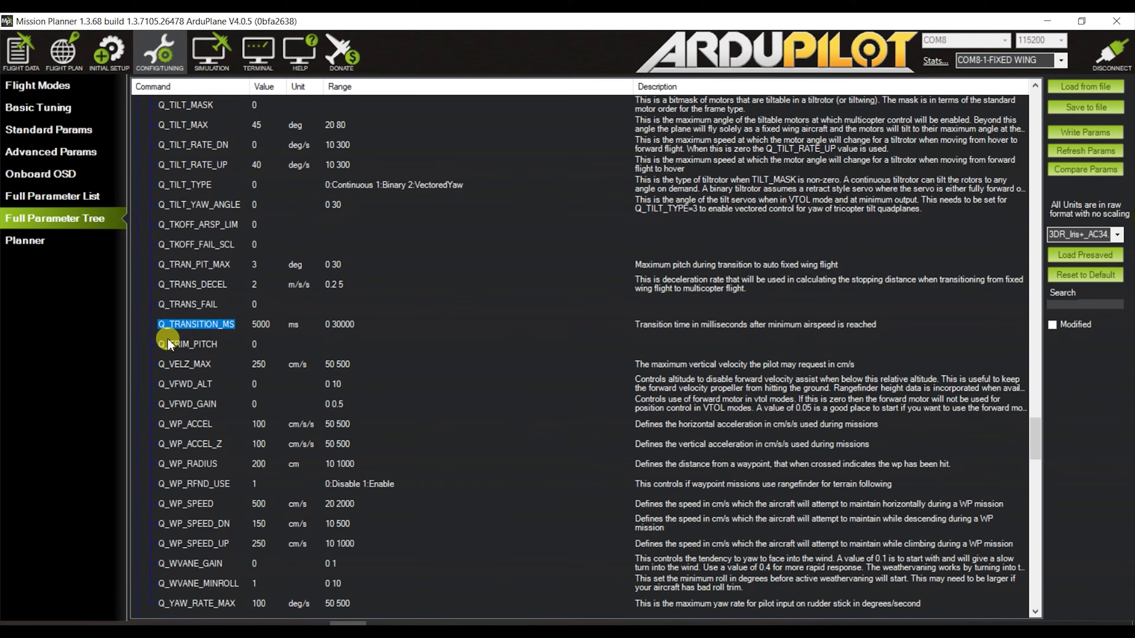
click(258, 328)
click(268, 340)
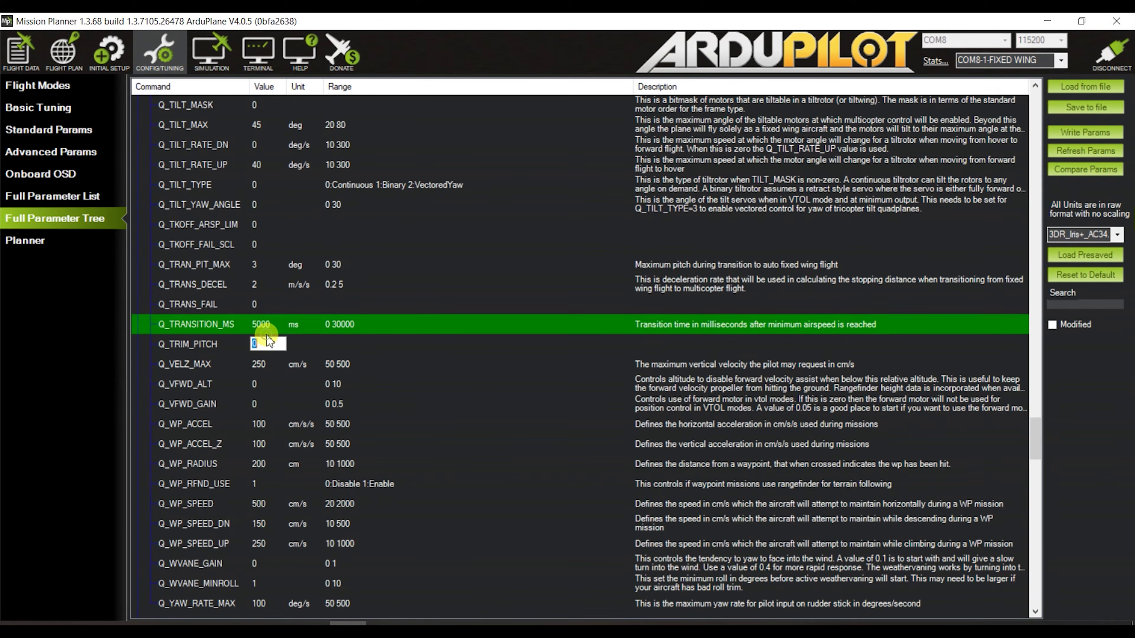
click(299, 330)
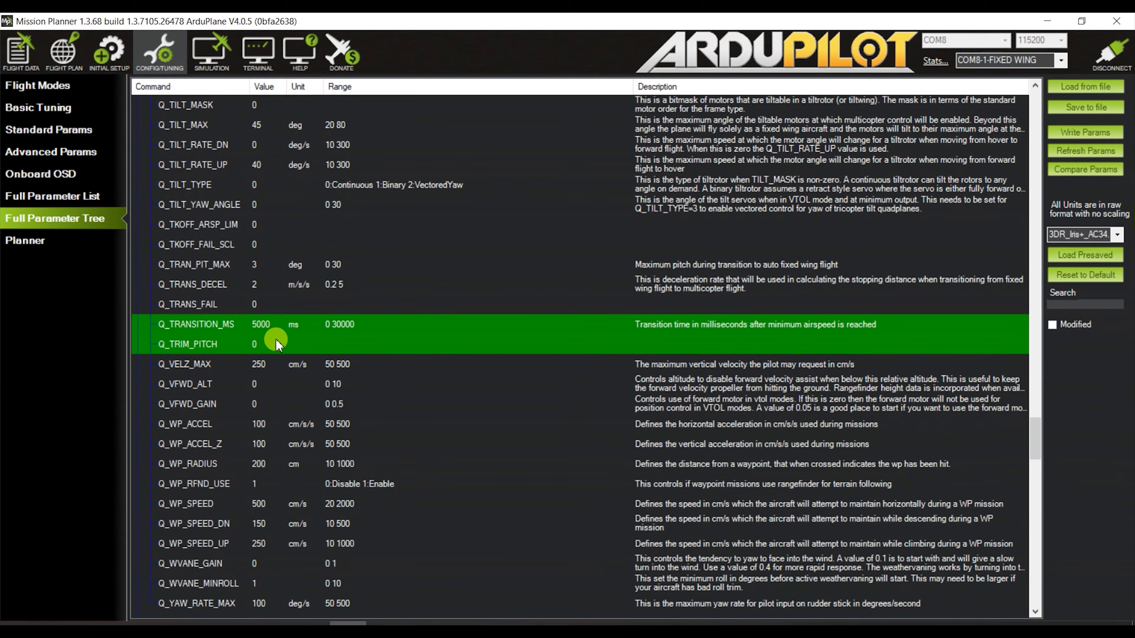
scroll(277, 339, up, 2)
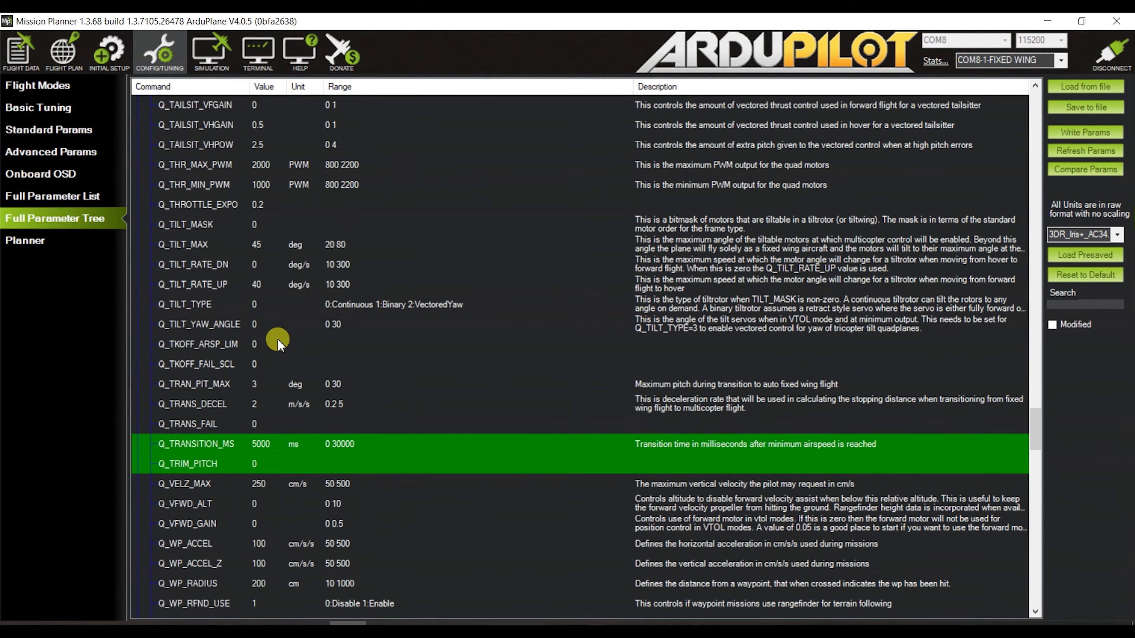
scroll(278, 342, up, 1)
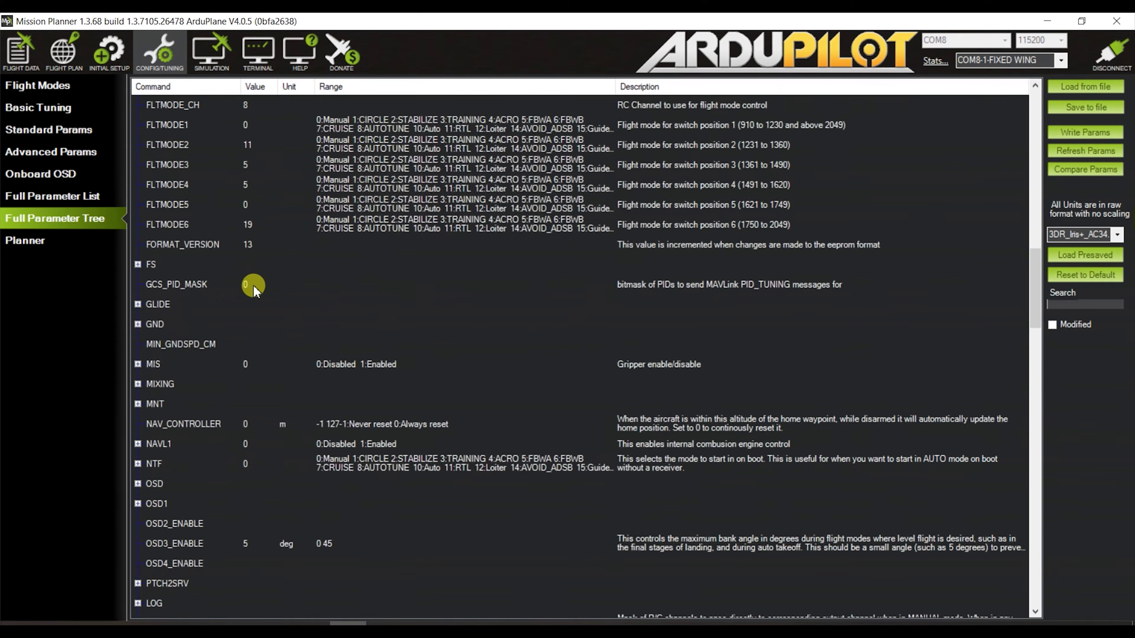
Step: Expand the Q parameter group to review its attitude and rate controller gains, and view the fixed-wing PID values in Basic Tuning
scroll(253, 290, down, 5)
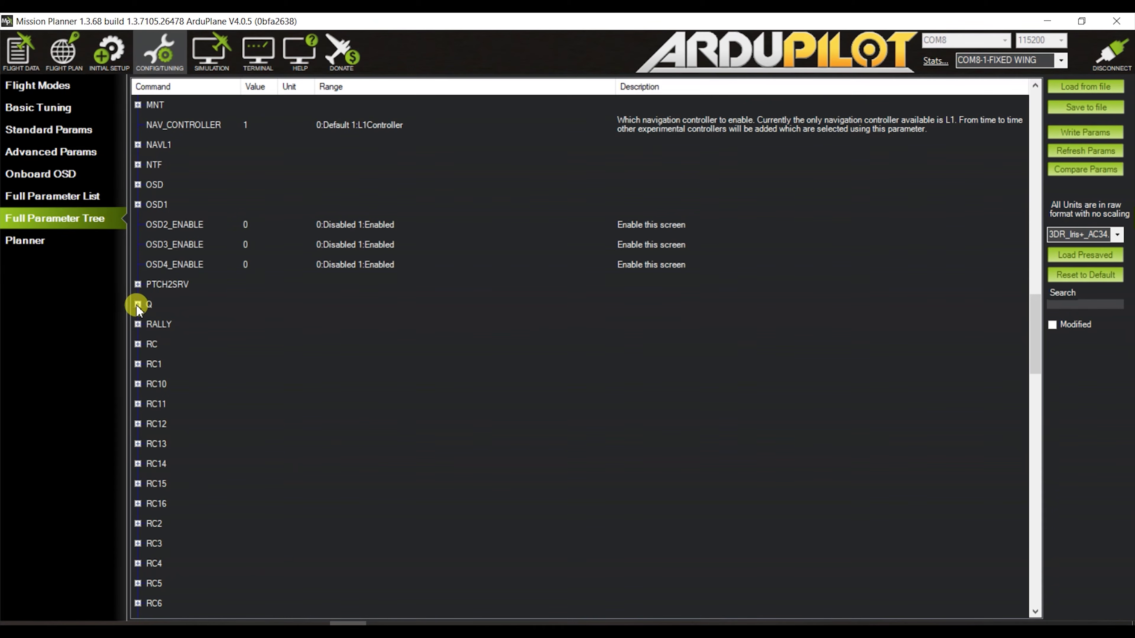
scroll(144, 259, down, 1)
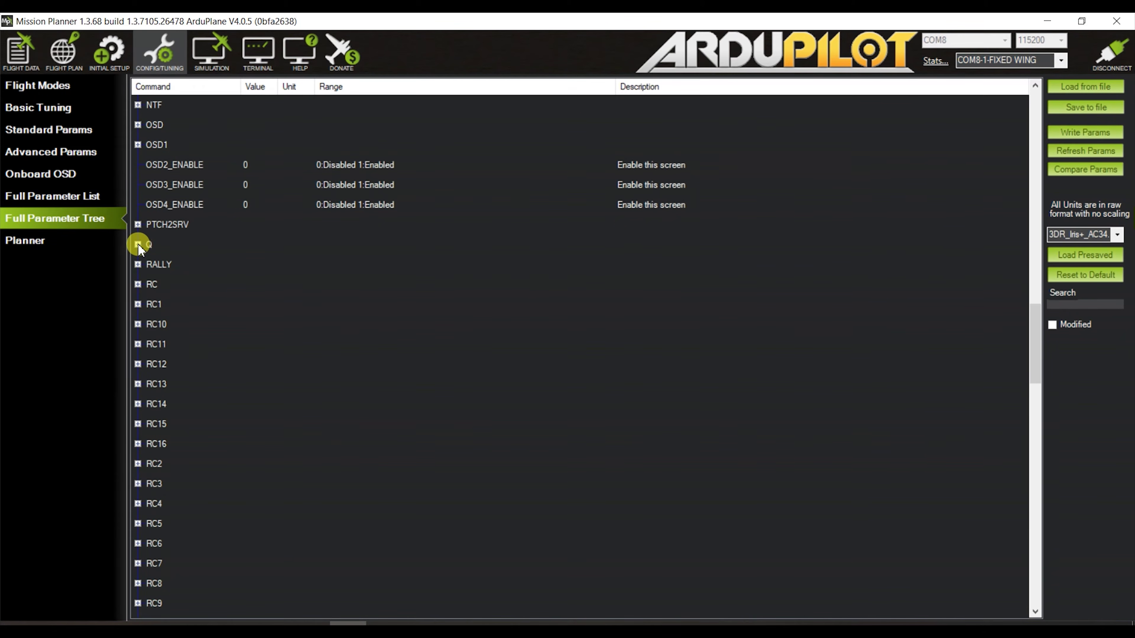
click(137, 244)
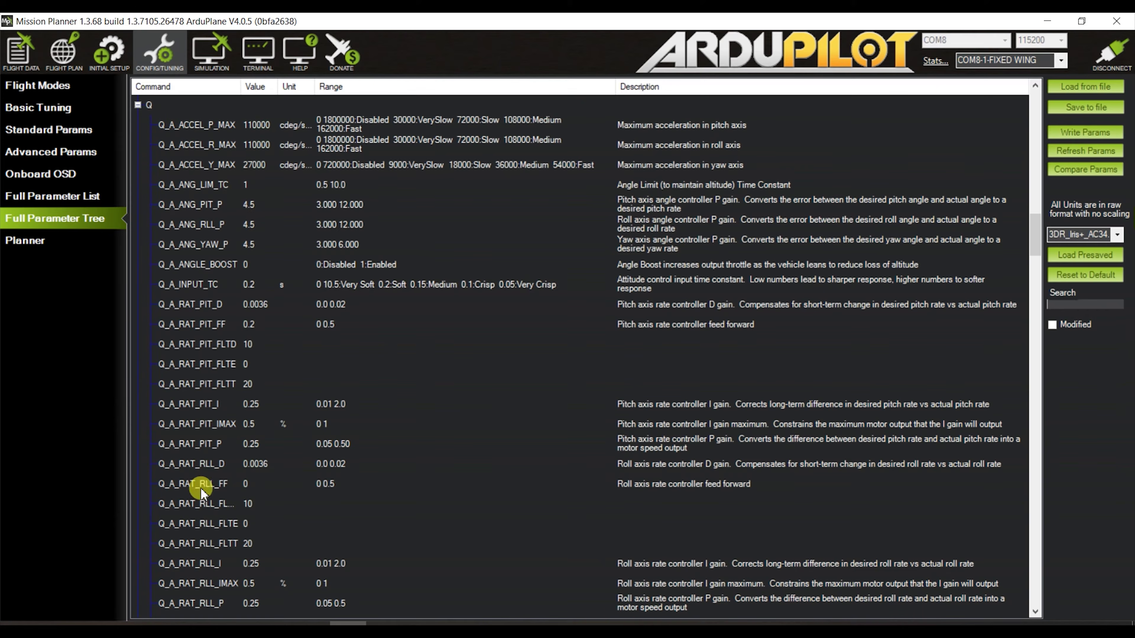
scroll(226, 525, down, 9)
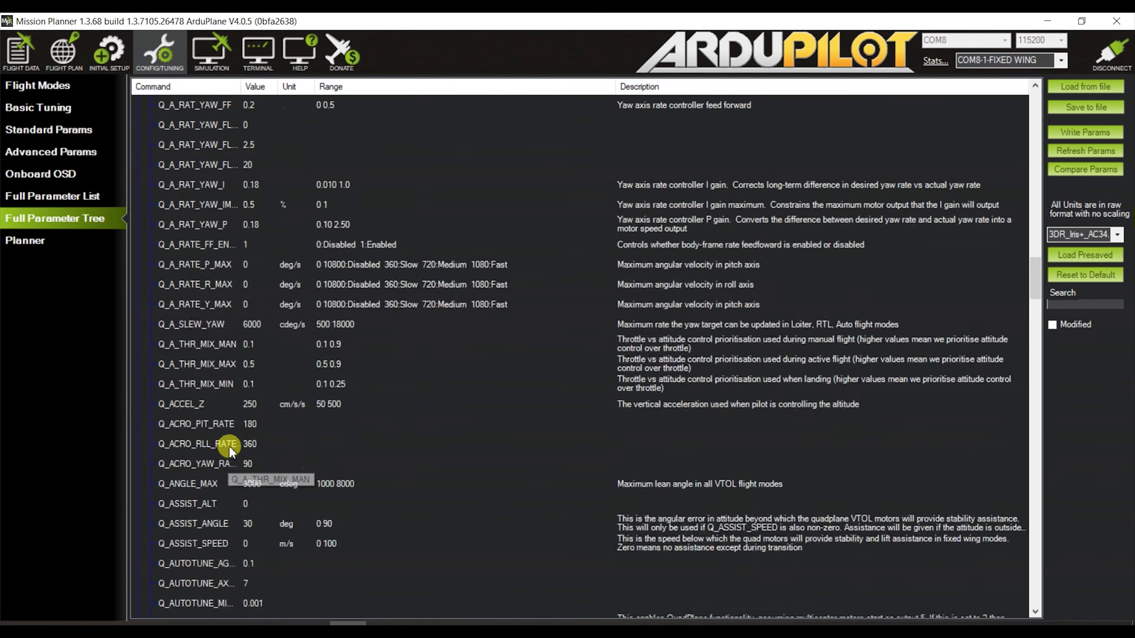
click(55, 109)
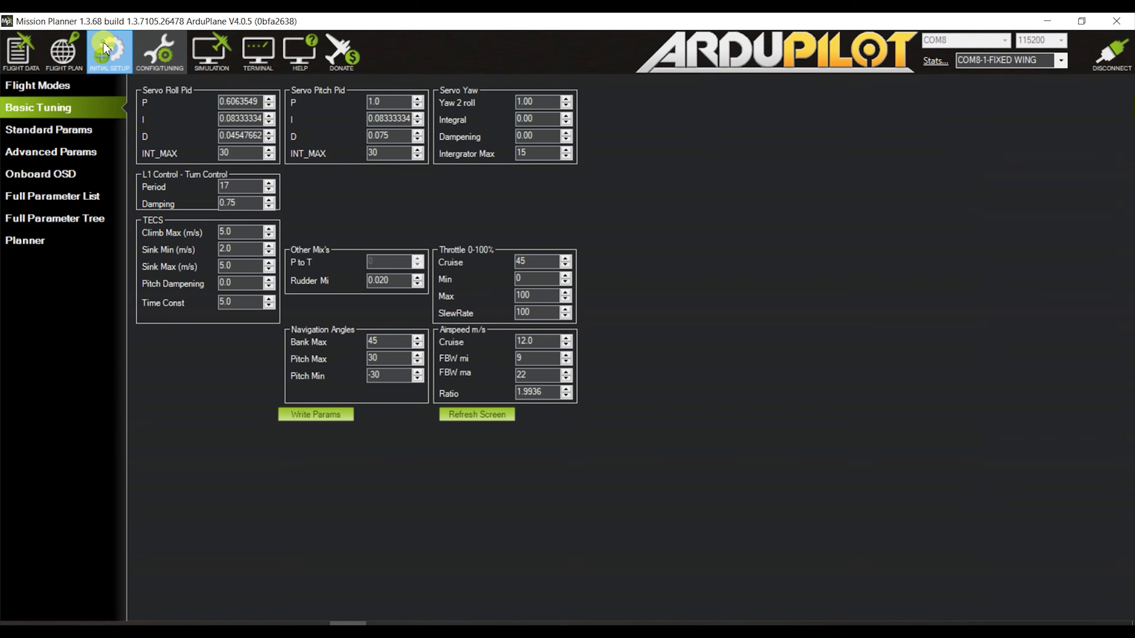
Step: Switch to the Matek flight controller page and check the onboard battery voltage and current sensor parameters in its ADC table
click(103, 42)
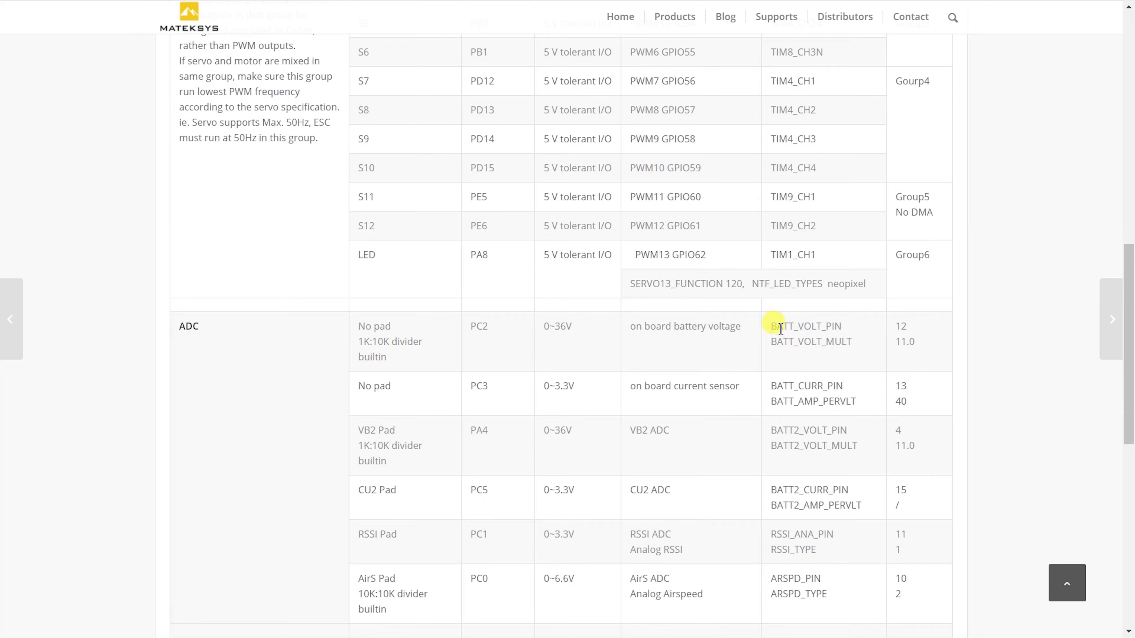
drag(771, 386, 921, 404)
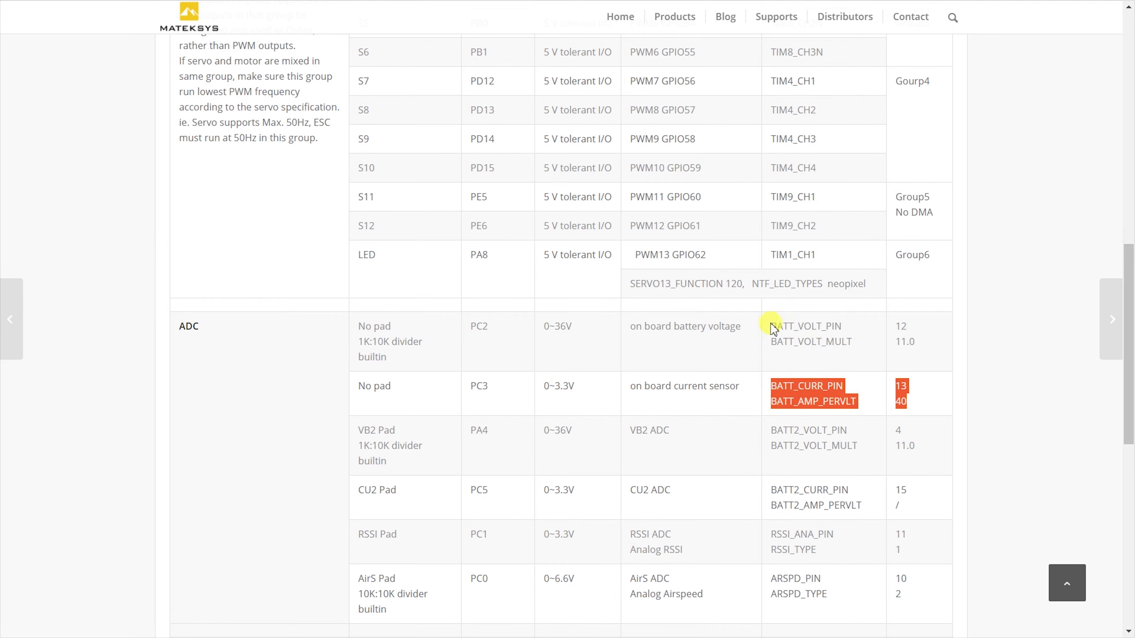
drag(771, 325, 929, 345)
drag(776, 387, 927, 402)
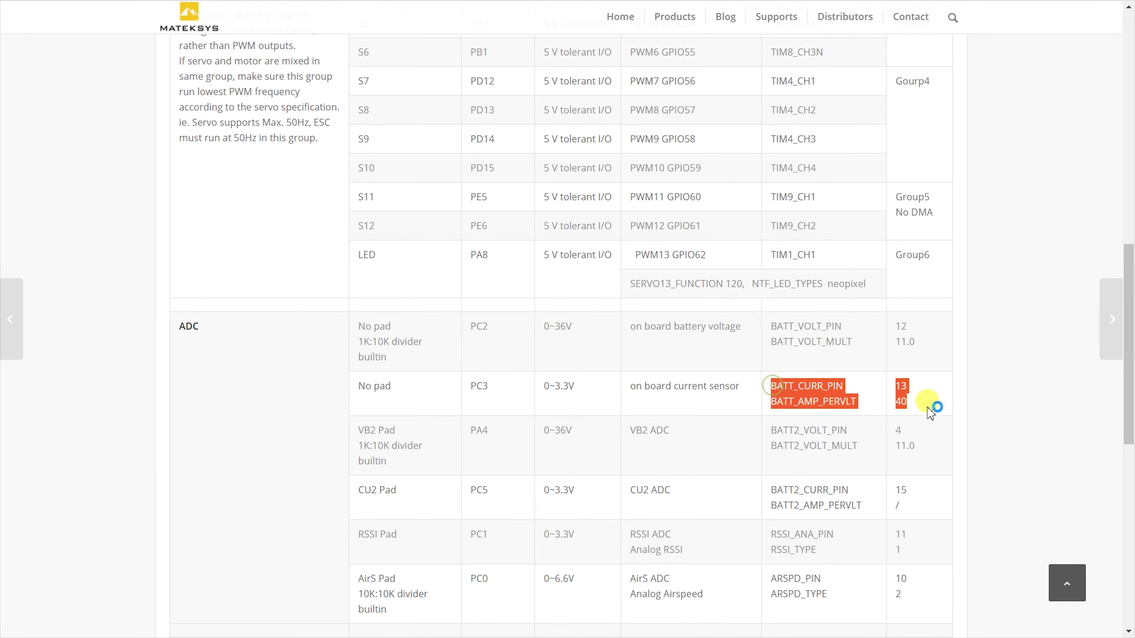
click(905, 396)
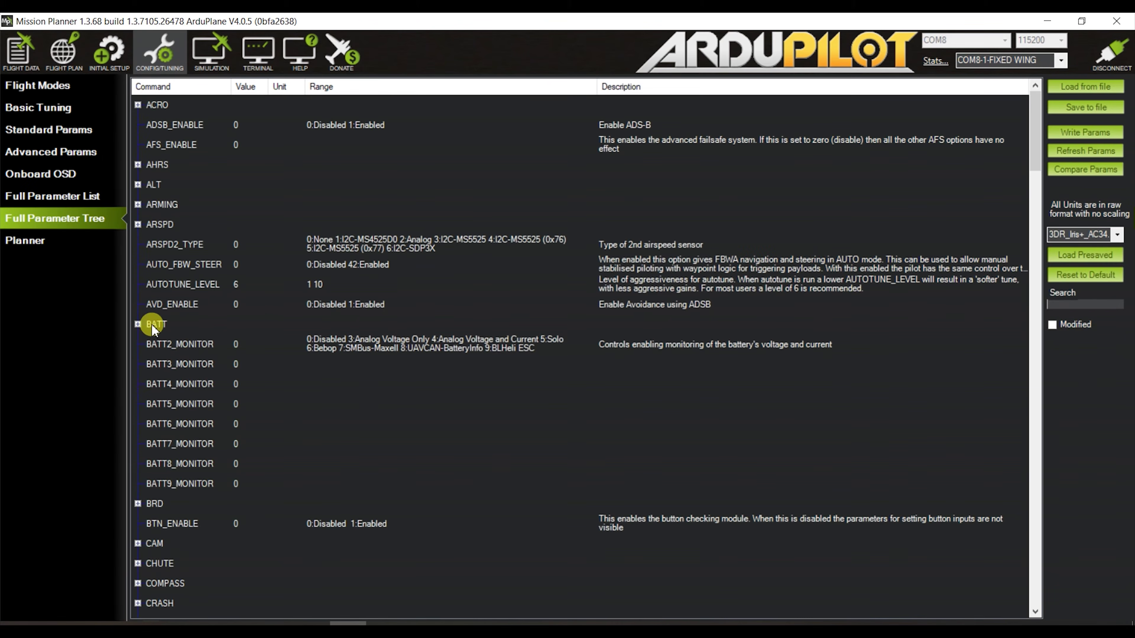
Step: Return to Mission Planner, check the BATT group's pin and scaling parameters, and view the Battery Monitor setup
click(139, 324)
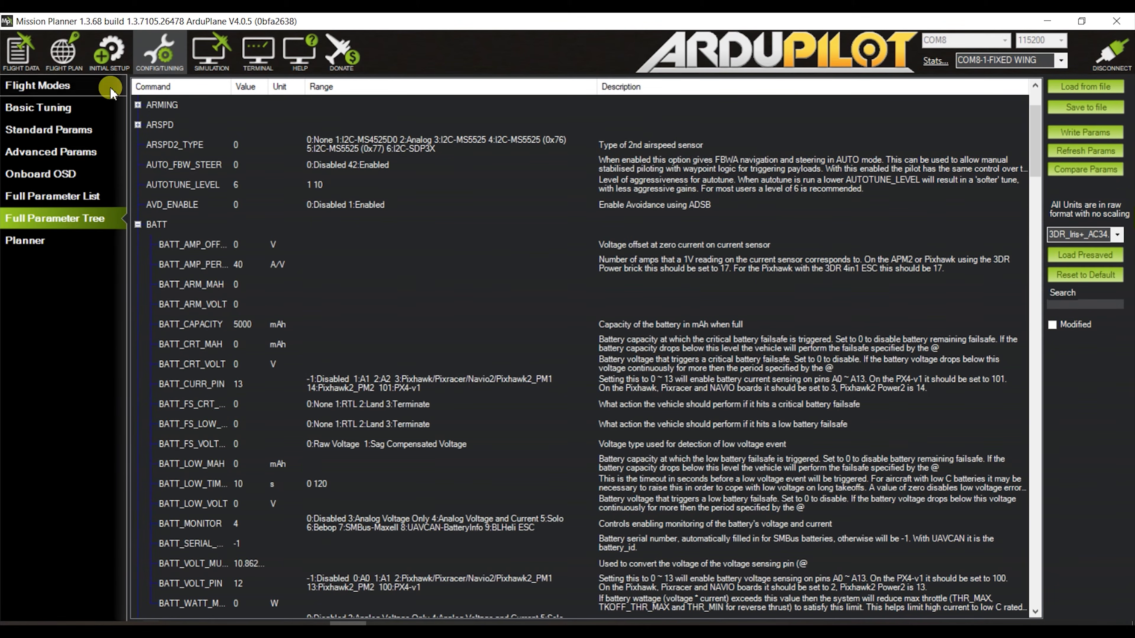
click(109, 49)
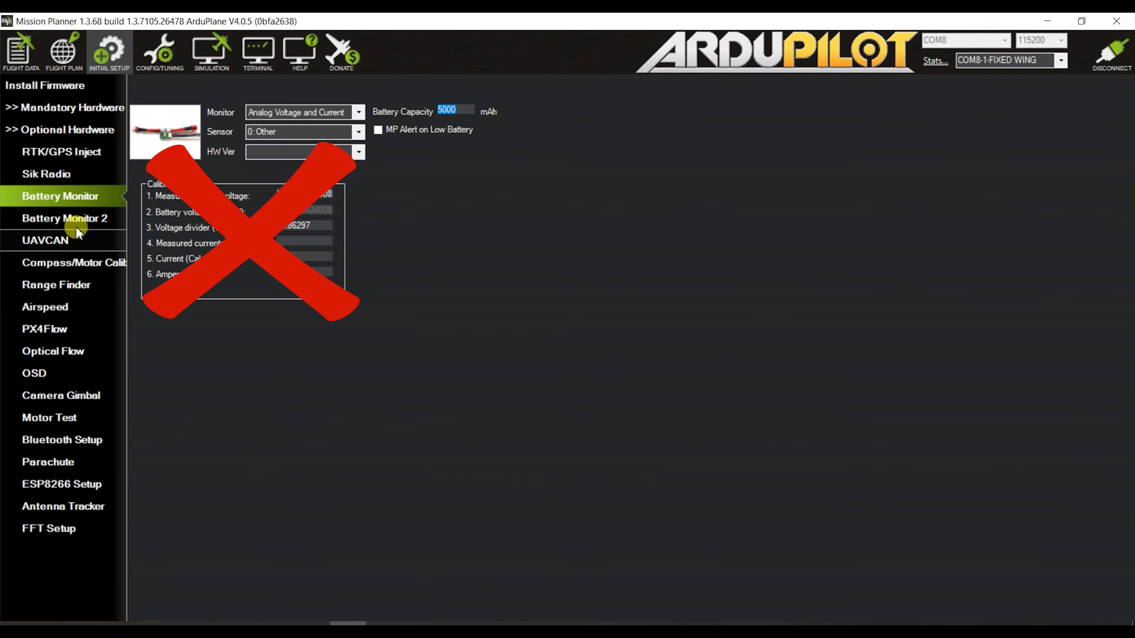
Step: Open the Flight Modes setup and review the modes available for Flight Modes 1, 4 and 6, including the Q modes
click(94, 112)
click(68, 249)
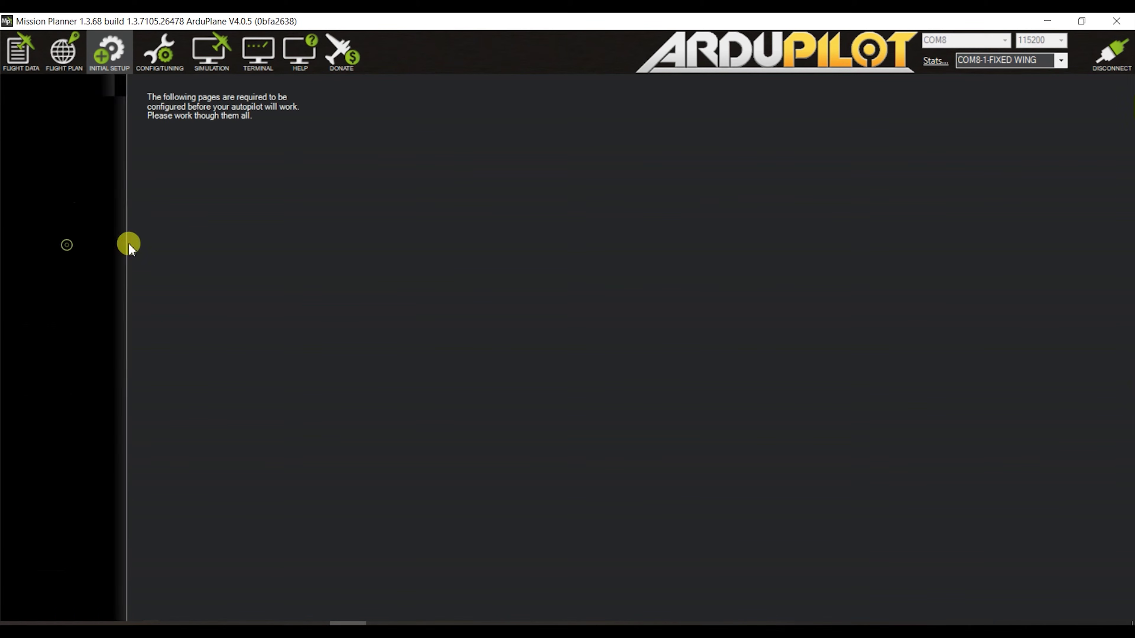
click(281, 118)
click(281, 119)
click(280, 169)
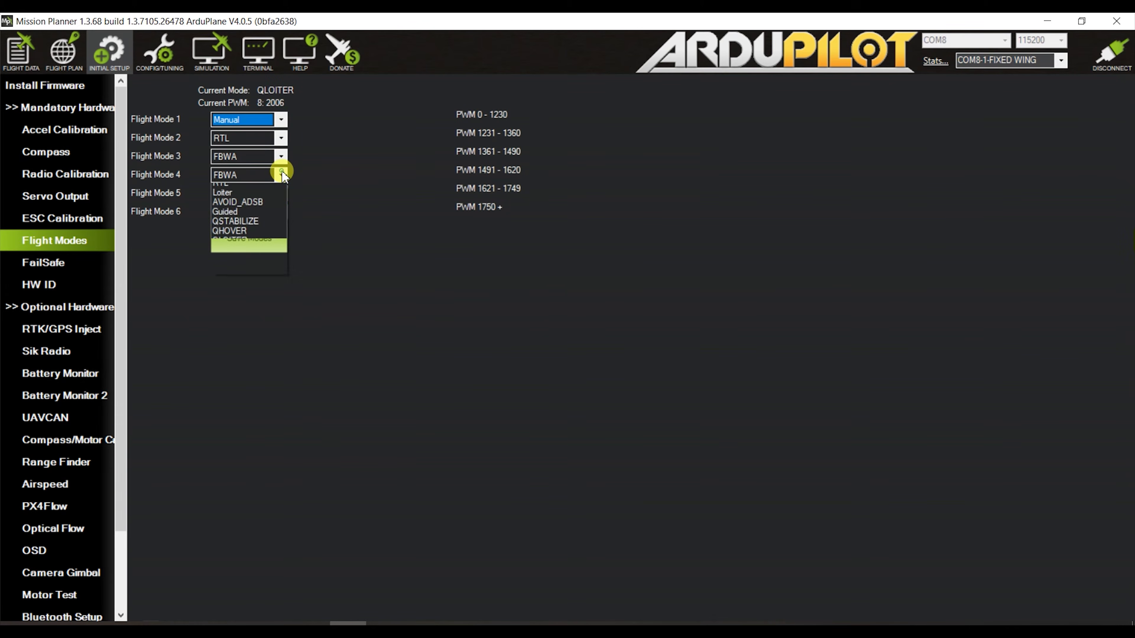
click(282, 171)
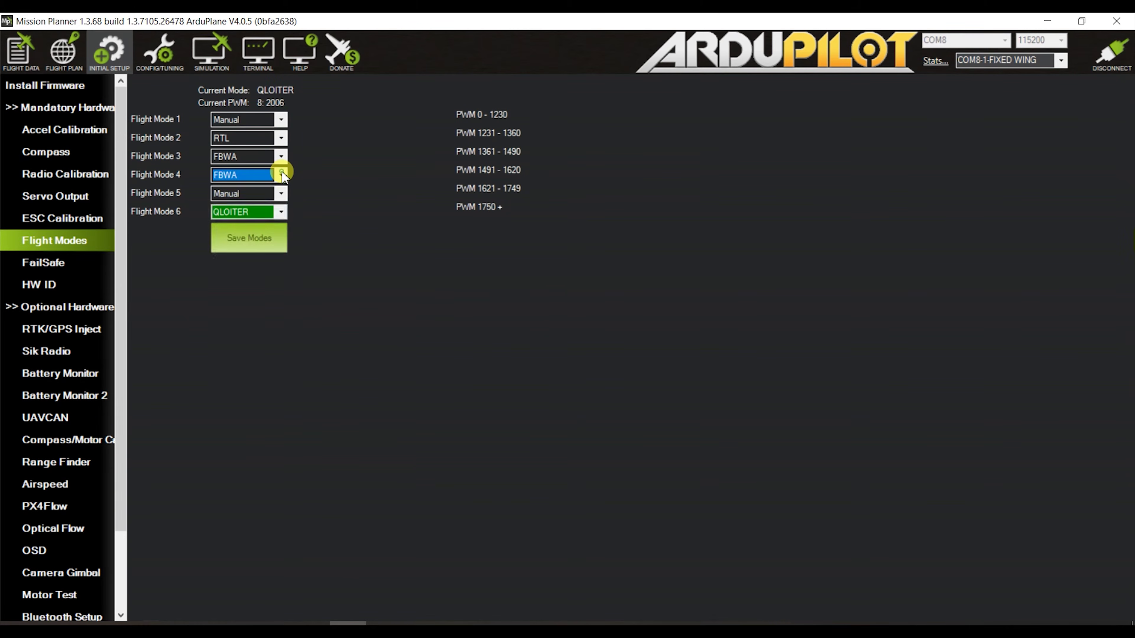
click(282, 216)
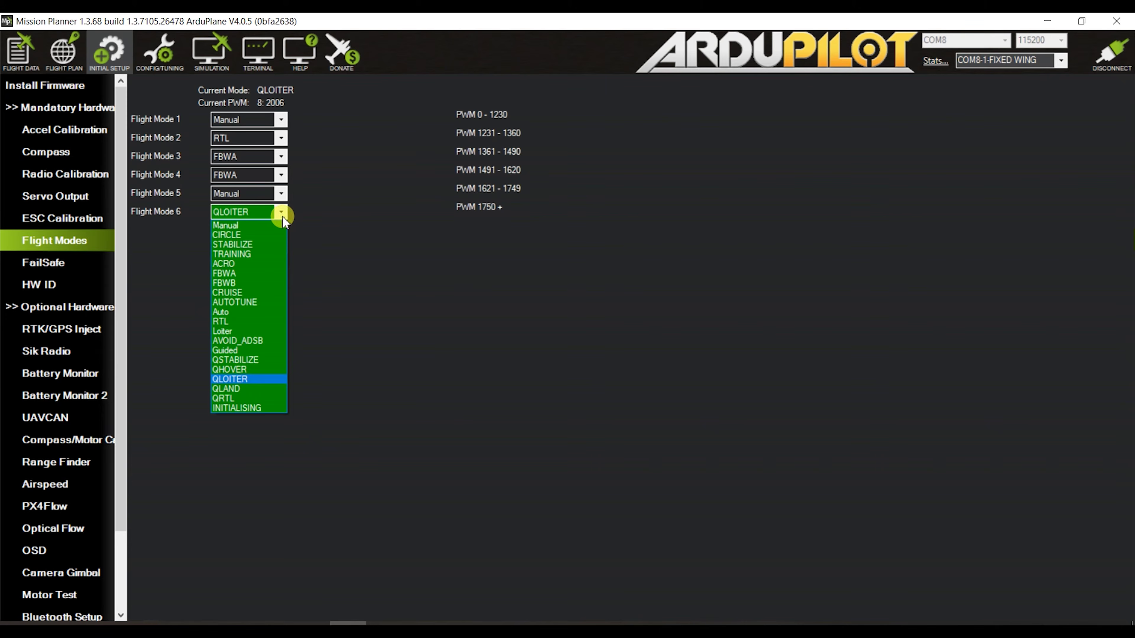
click(282, 216)
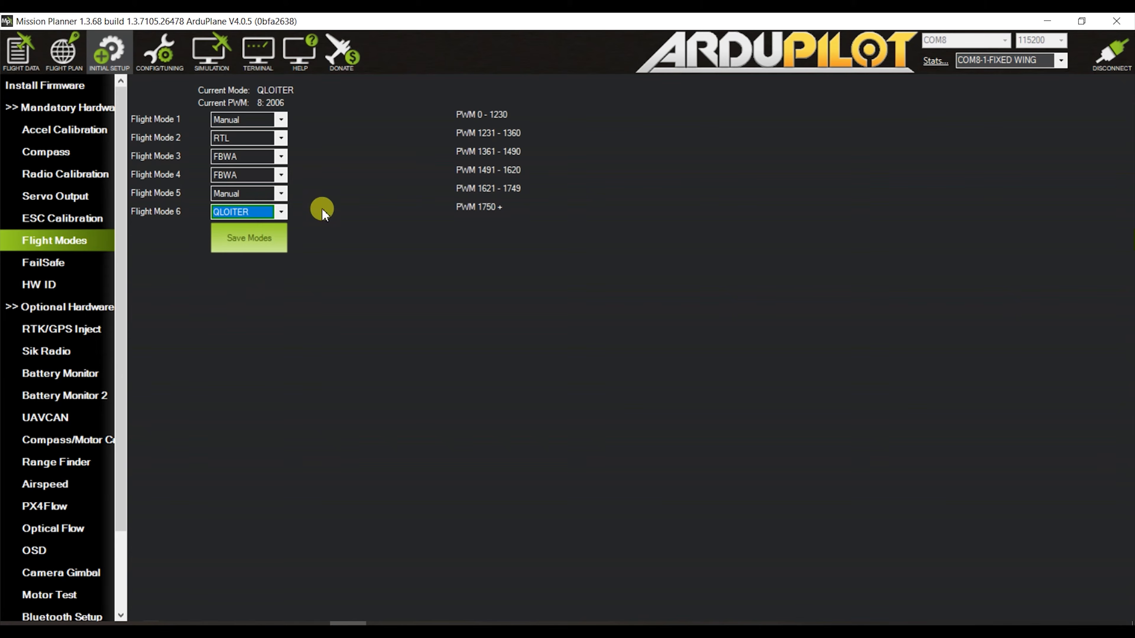
Step: Open the Servo Output setup and examine the elevon reverse settings and the function options for output 3
click(55, 199)
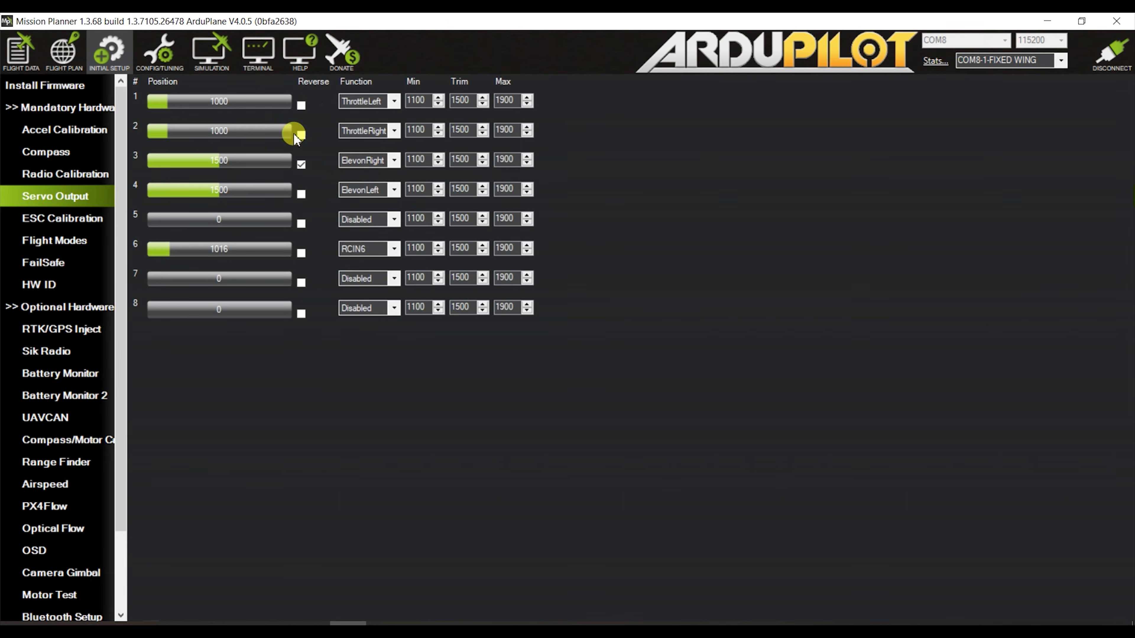
click(302, 195)
click(307, 162)
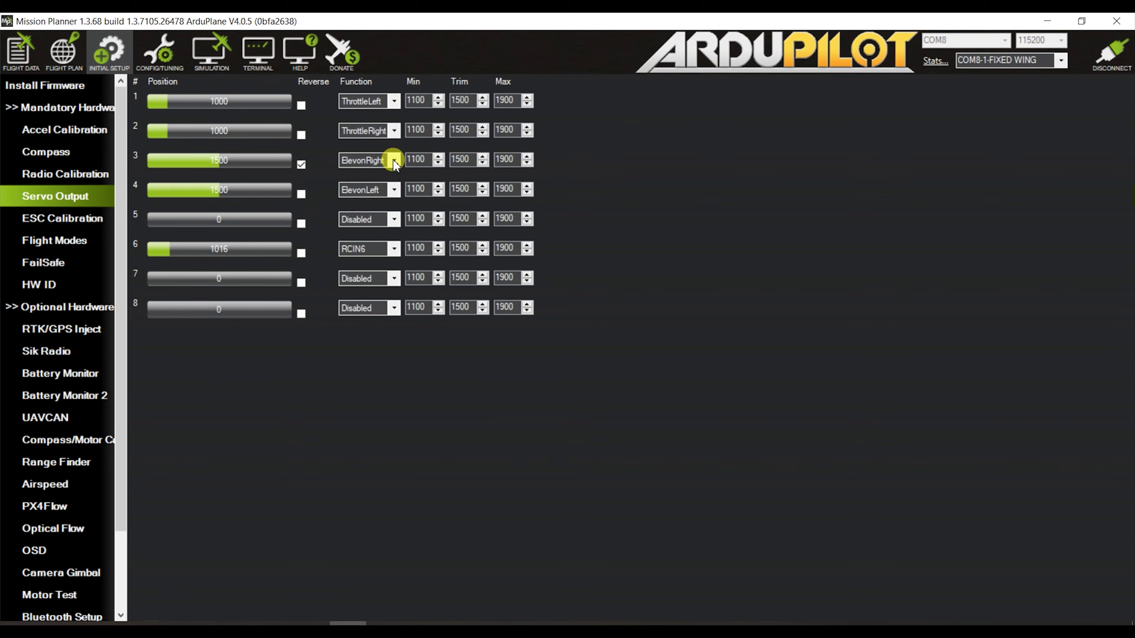
click(375, 160)
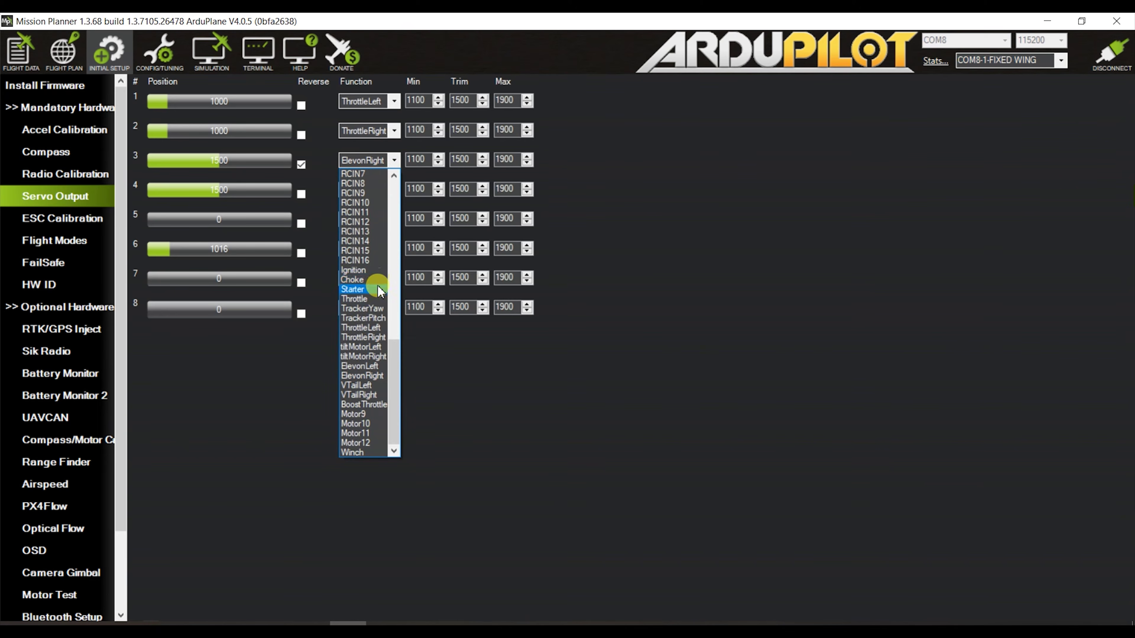
scroll(375, 281, up, 5)
click(627, 280)
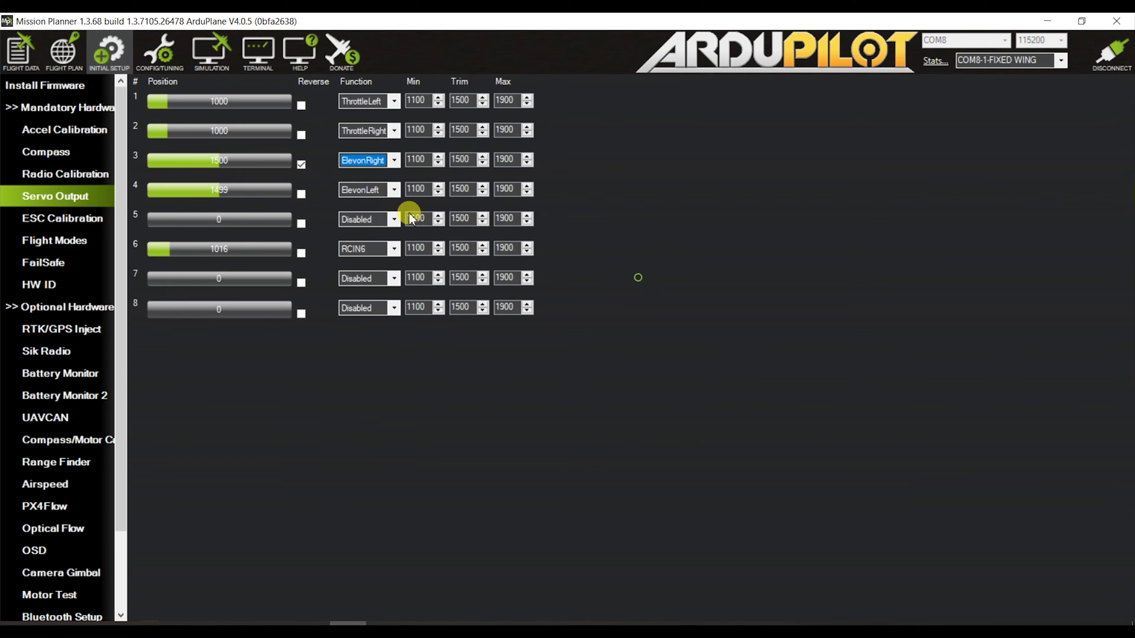
Step: Try ElevonRight as the function of servo output 4, and restore it to ElevonLeft
click(394, 190)
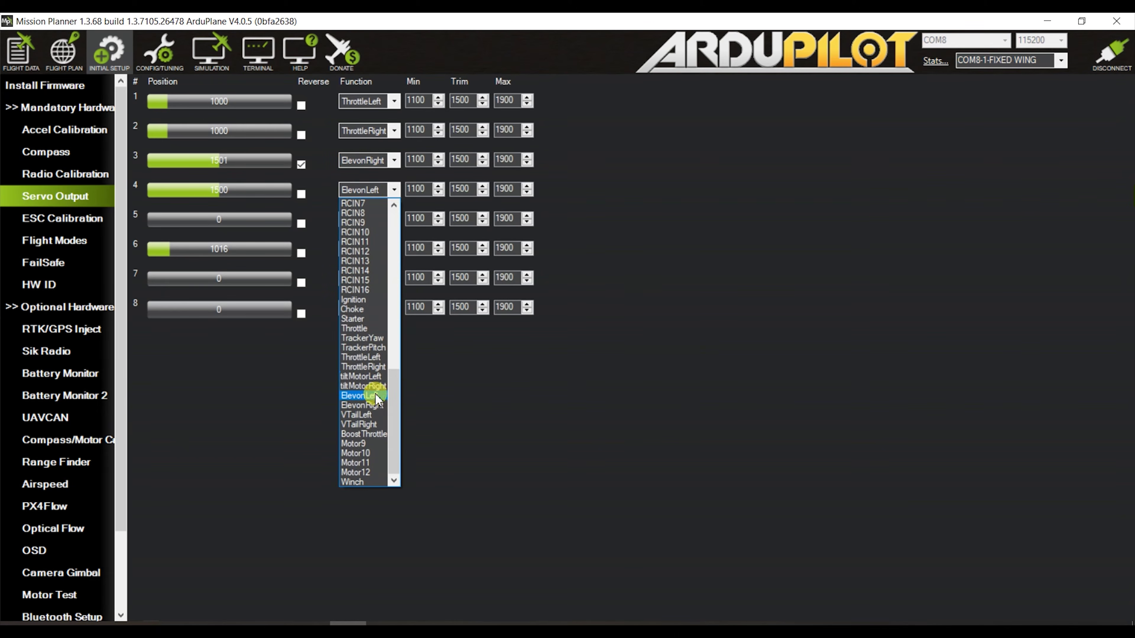
click(372, 405)
click(386, 194)
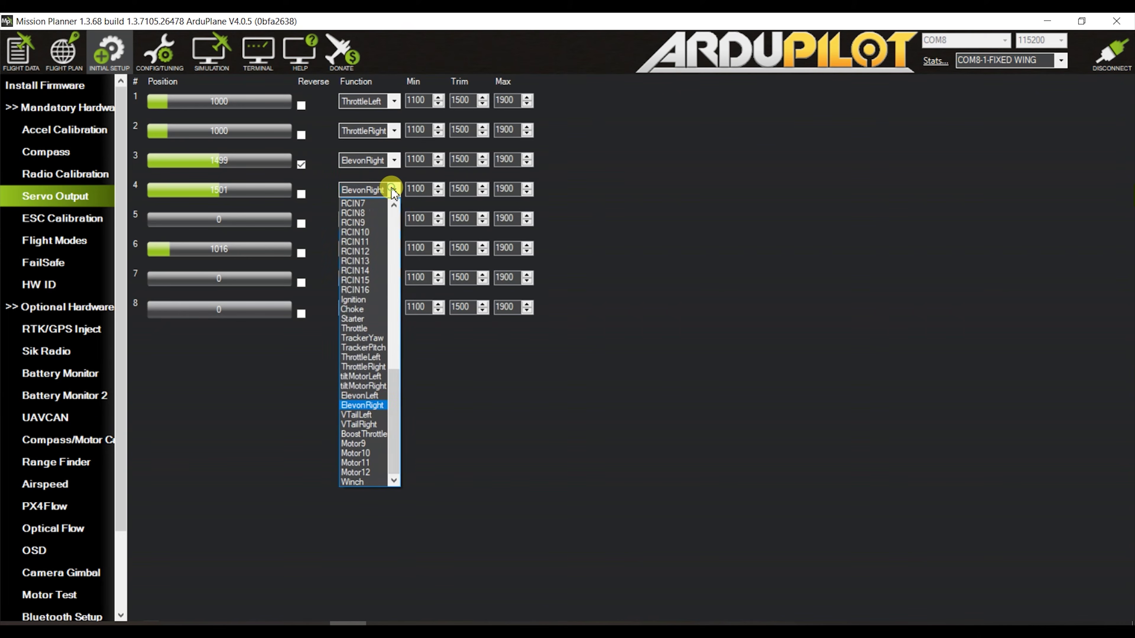
click(369, 398)
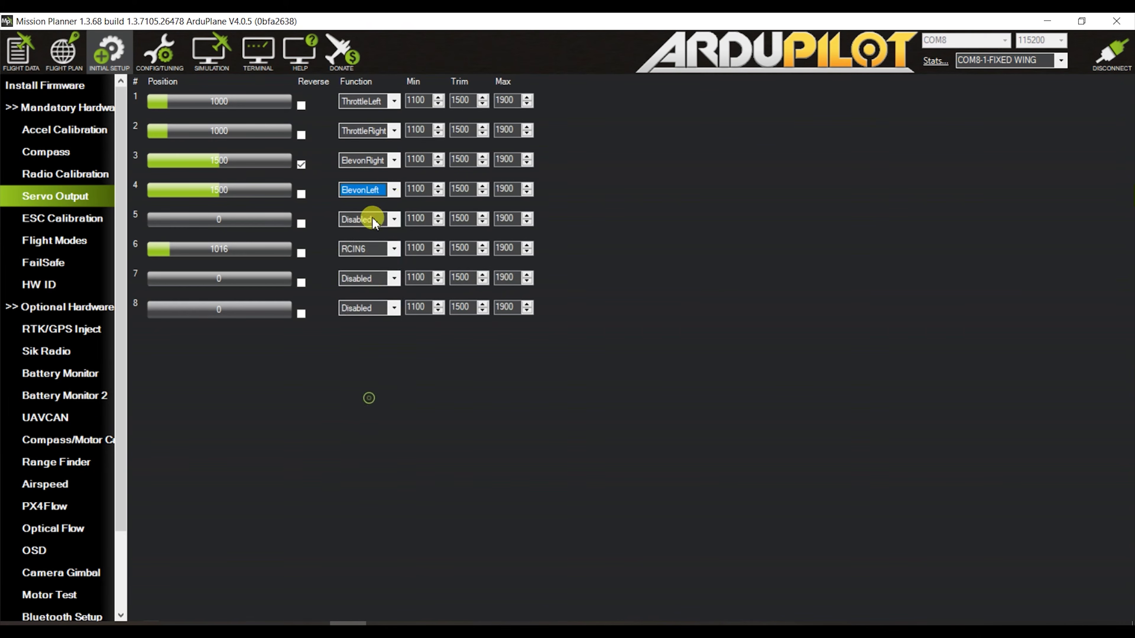
Step: Try ElevonLeft as the function of servo output 3, and restore it to ElevonRight
click(397, 166)
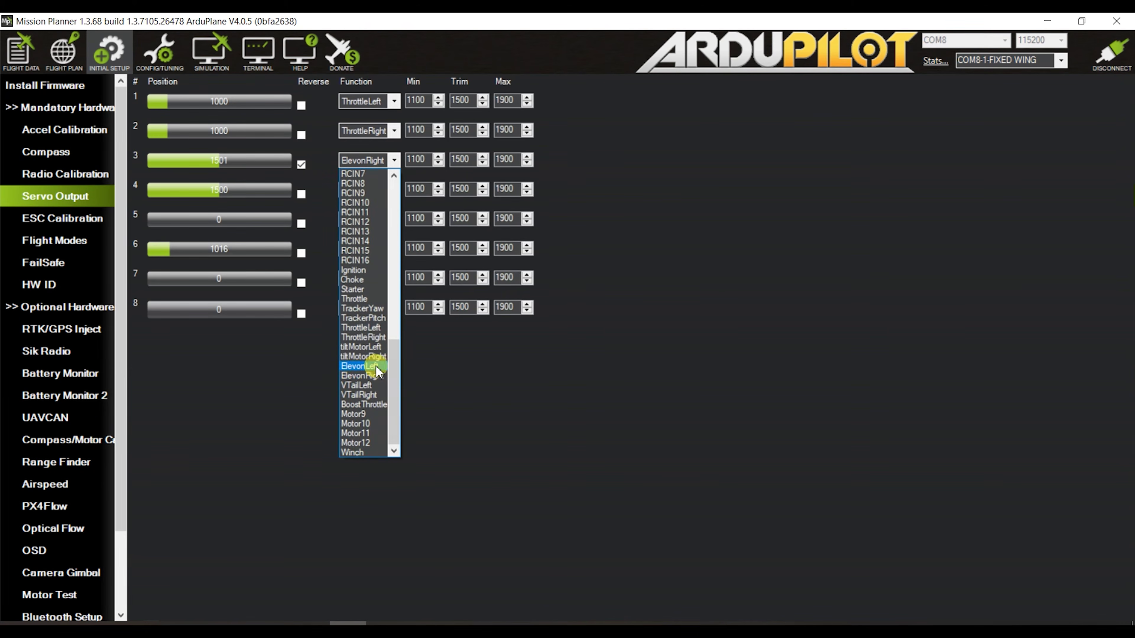
click(372, 368)
click(394, 166)
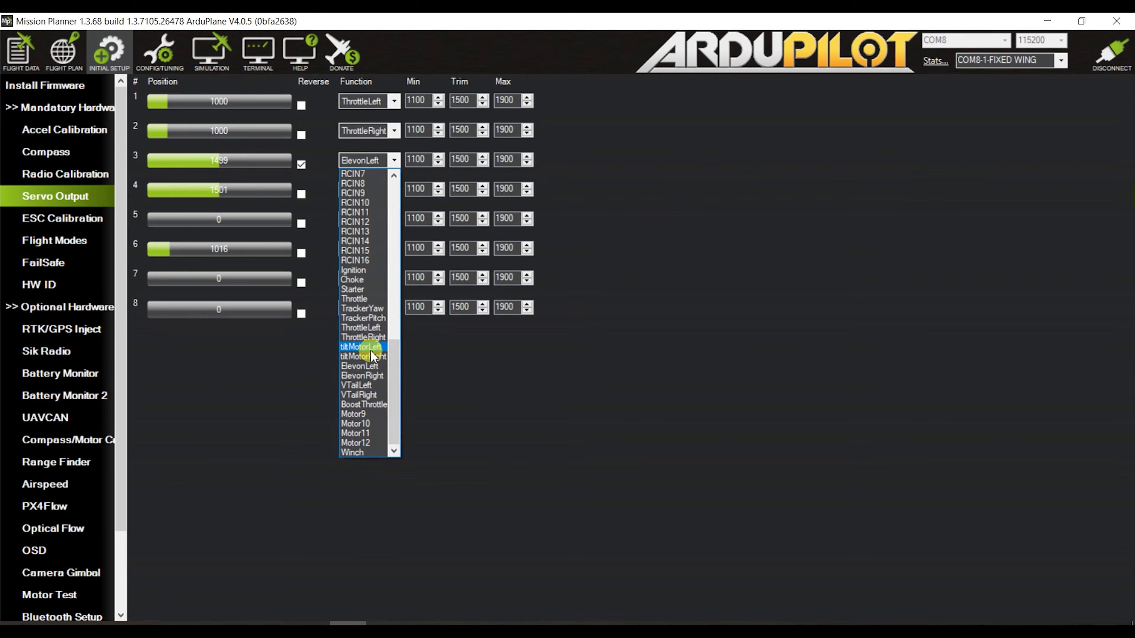
click(374, 378)
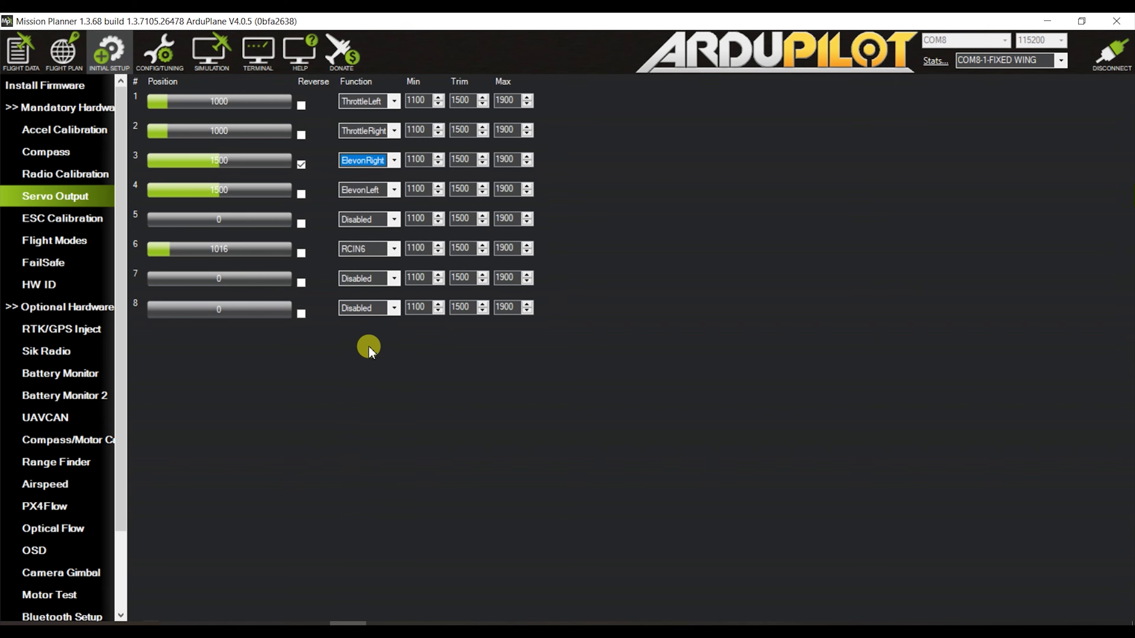
key(Tab)
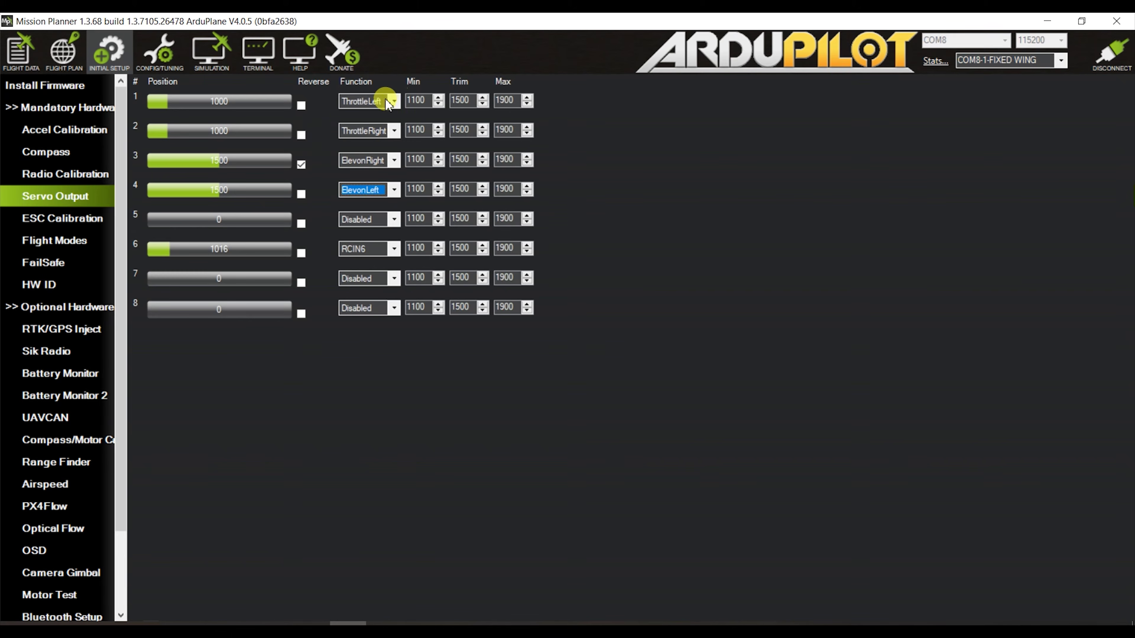
Step: View the throttle function options for servo output 1, and try reversing that output before restoring its normal direction
click(394, 103)
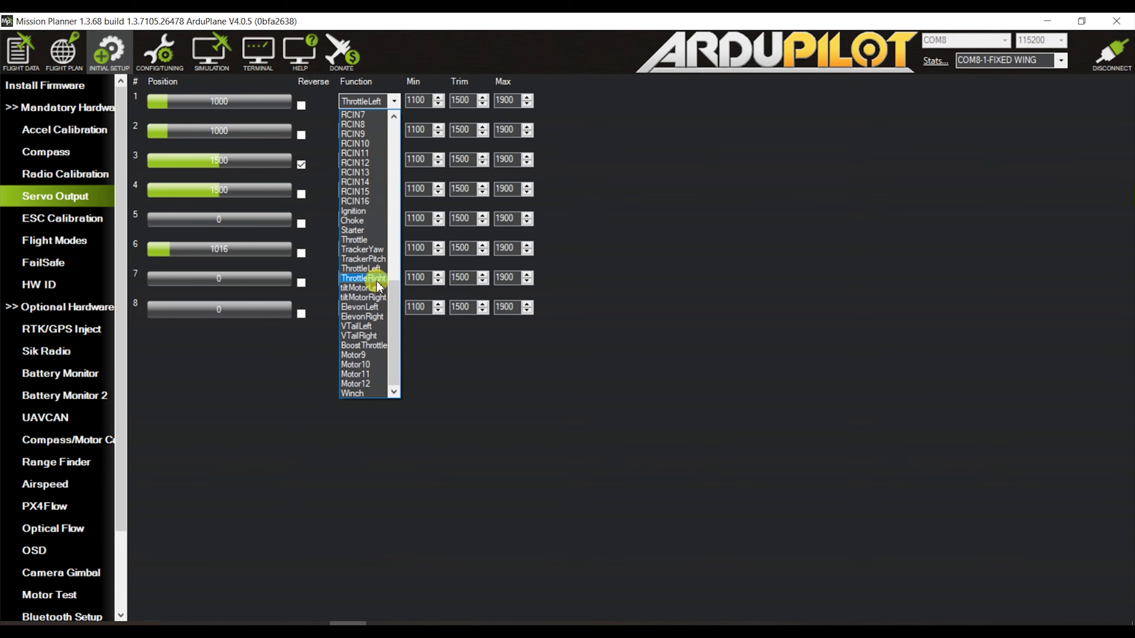
click(601, 223)
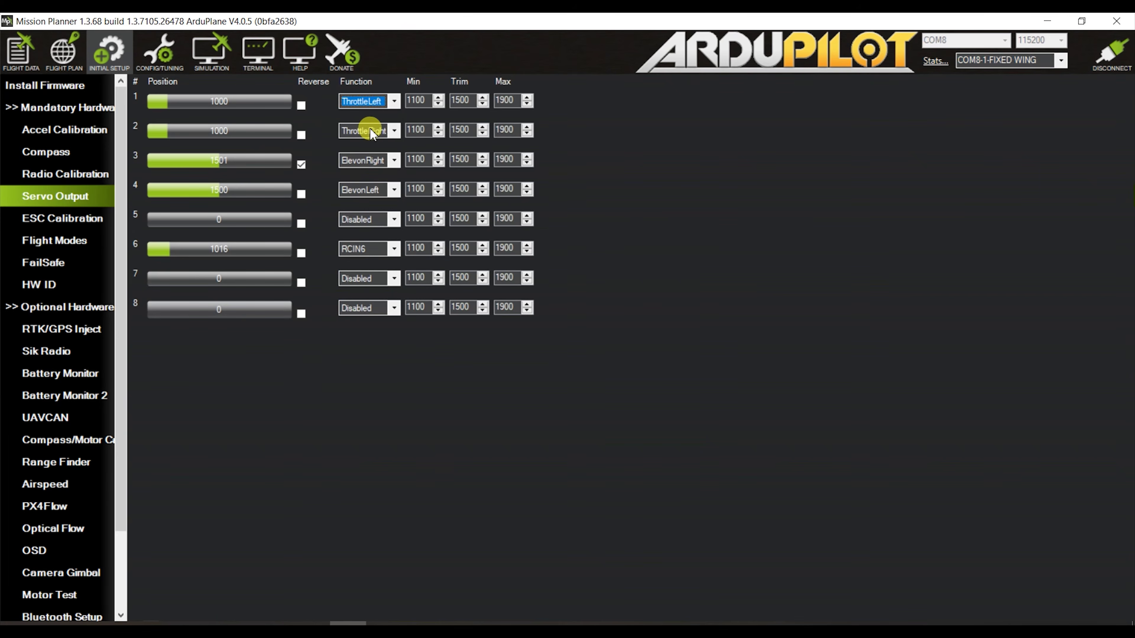
click(301, 105)
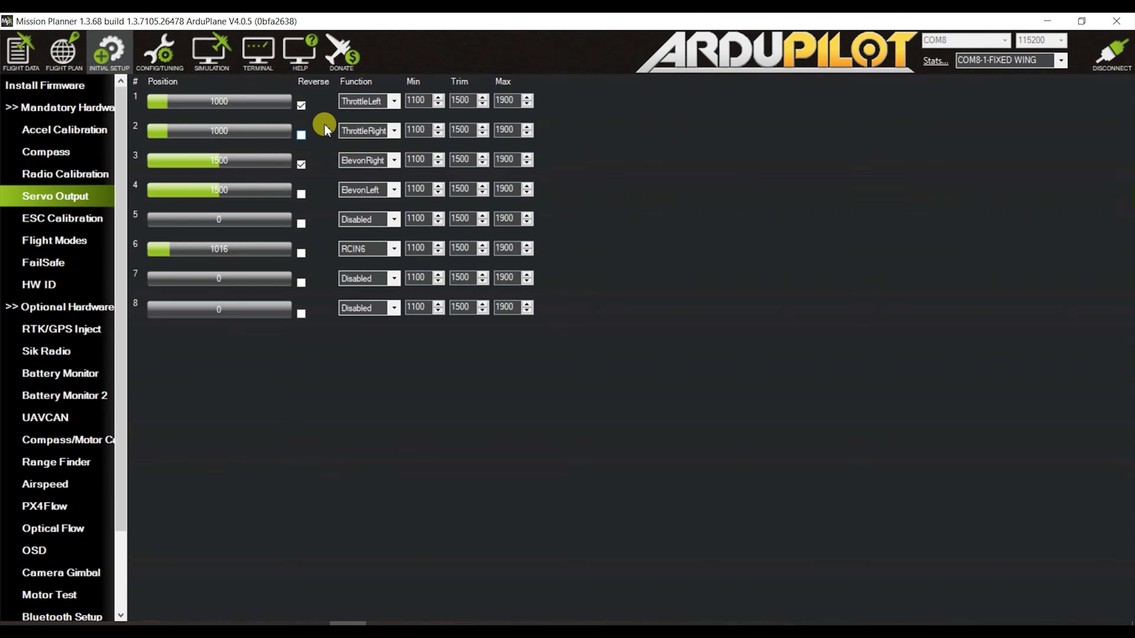
click(302, 106)
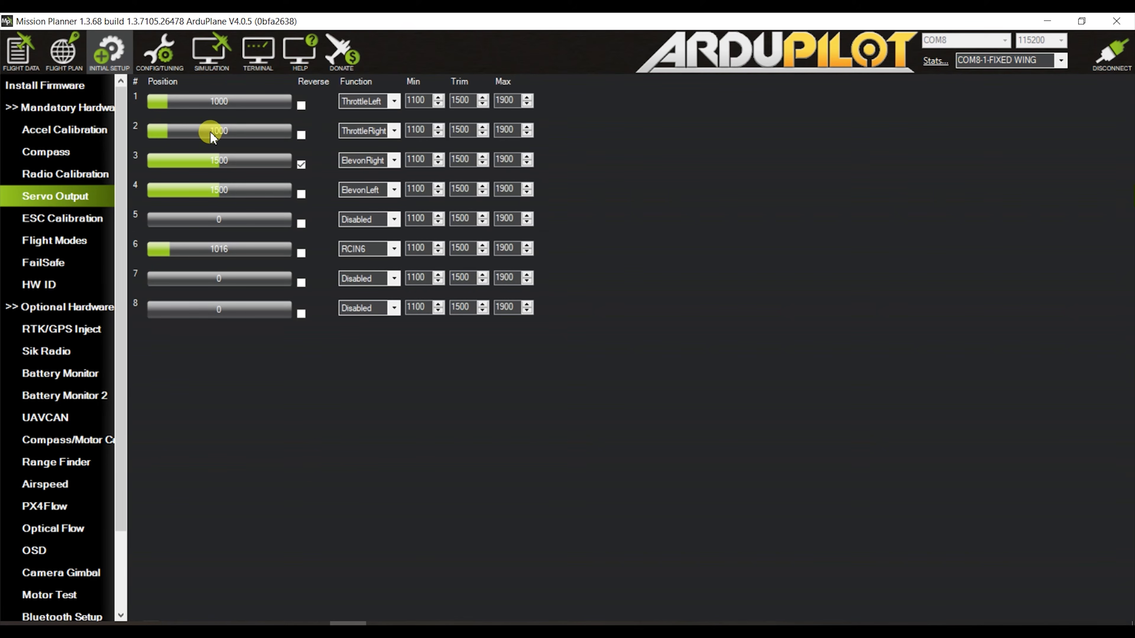
Step: Open the Compass setup to review the Compass #1 settings
click(56, 157)
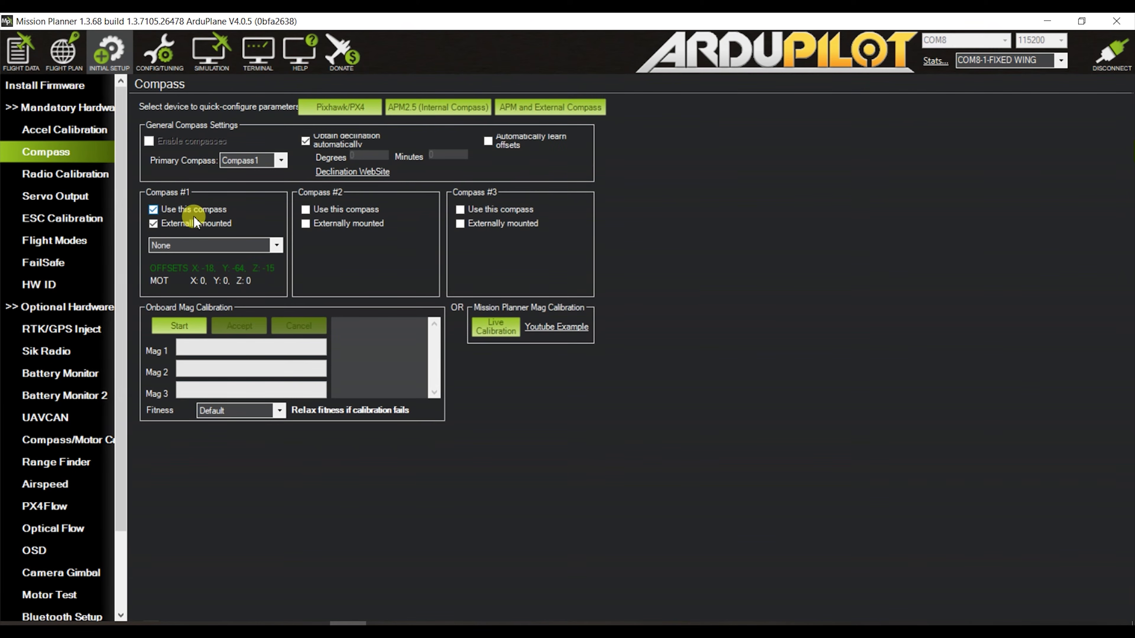